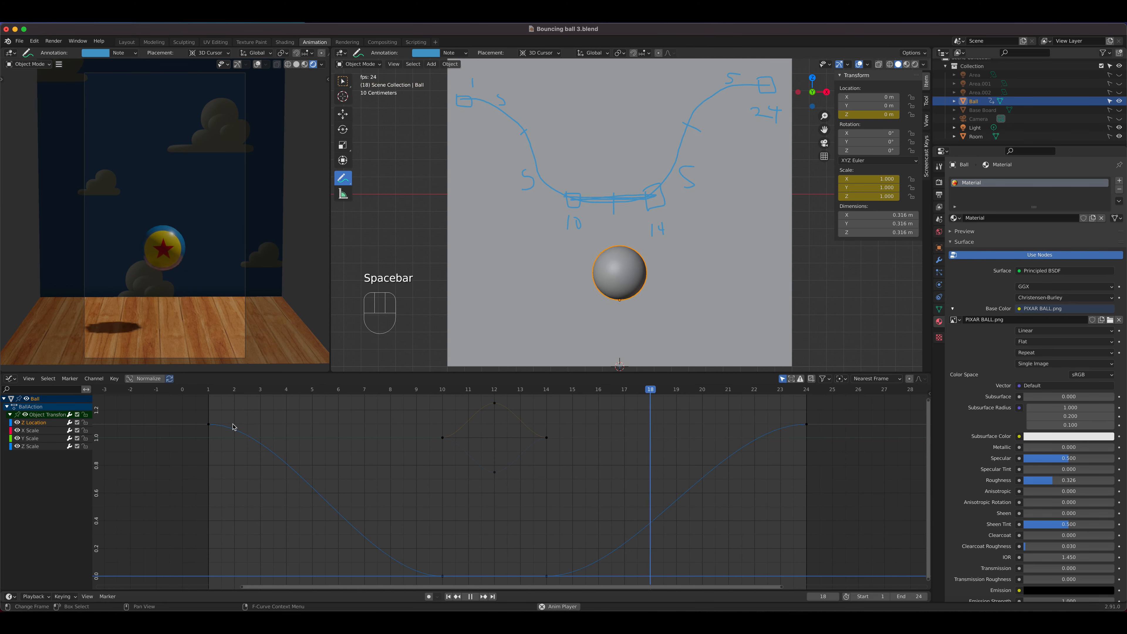
Step: Stop playback, go to frame 10, and sketch a second, sharper bounce curve below the existing annotation, labelling its start 1
key(space)
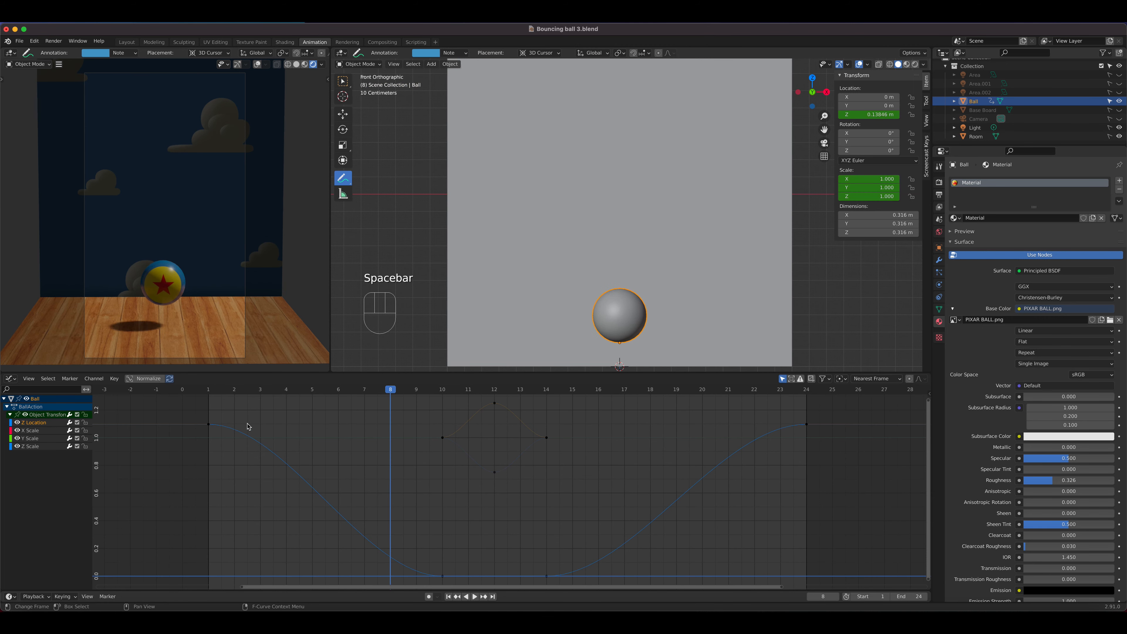
drag(390, 391, 443, 392)
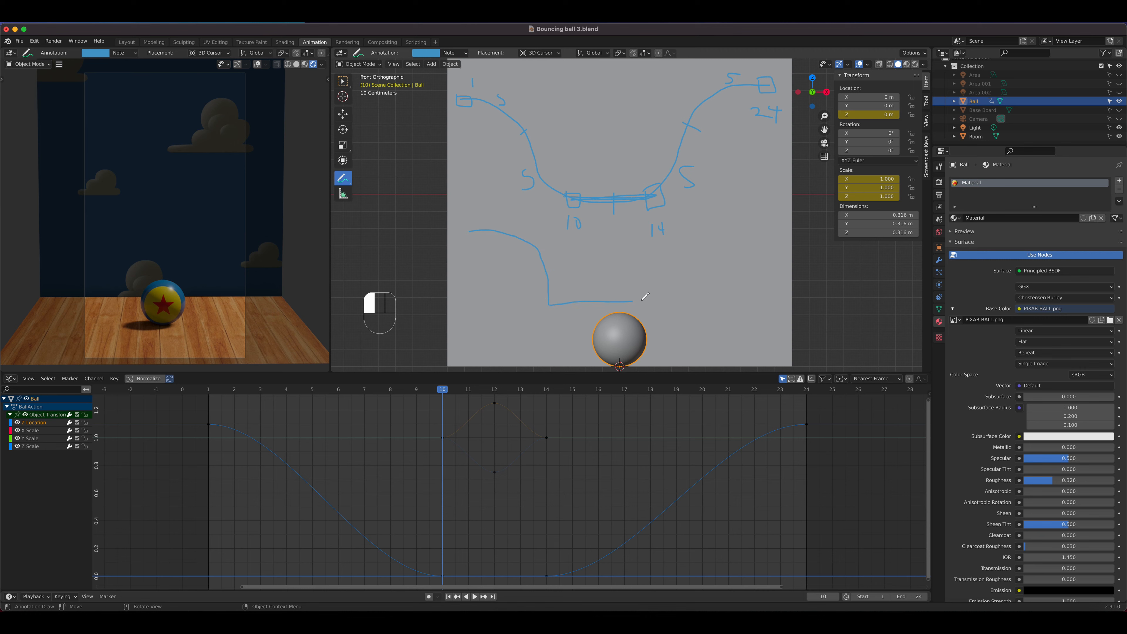
drag(729, 207, 729, 207)
drag(463, 223, 462, 228)
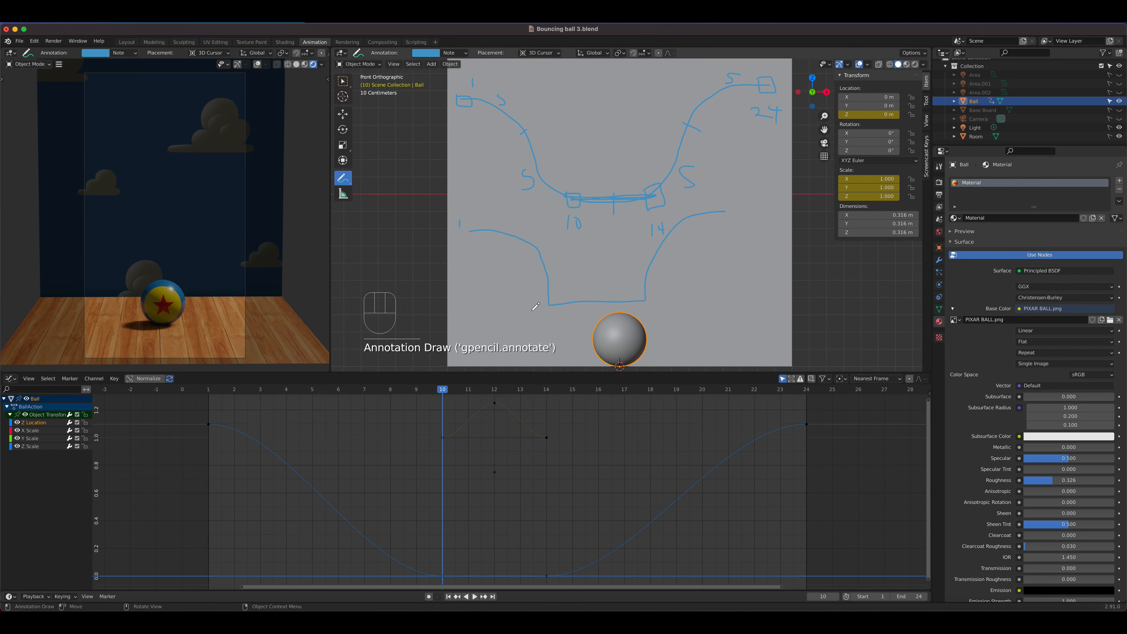
Step: Annotate the new curve's floor corners with 10 and 14, its end with 14, and its fast and slow sections with F and S
mouse_move(532, 311)
mouse_down()
mouse_move(532, 327)
mouse_move(547, 312)
mouse_up()
mouse_move(653, 308)
mouse_down()
mouse_move(652, 320)
mouse_move(671, 313)
mouse_up()
mouse_move(750, 204)
mouse_down()
mouse_move(747, 215)
mouse_move(756, 209)
mouse_up()
mouse_move(553, 274)
mouse_down()
mouse_move(555, 291)
mouse_move(560, 277)
mouse_move(634, 281)
mouse_up()
drag(696, 228, 691, 241)
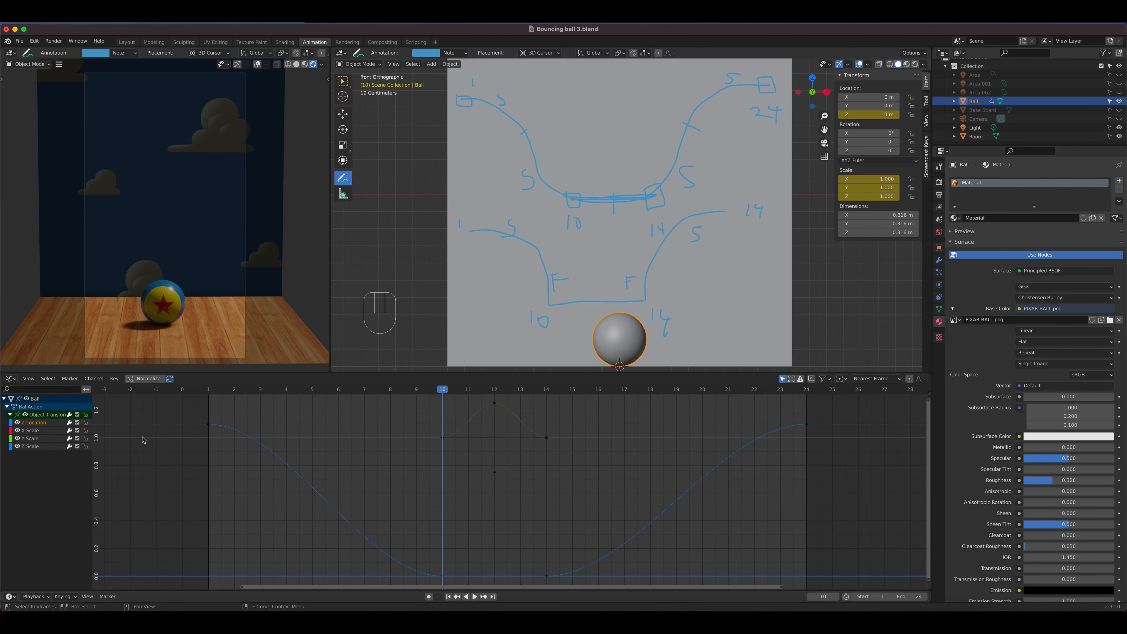
click(444, 577)
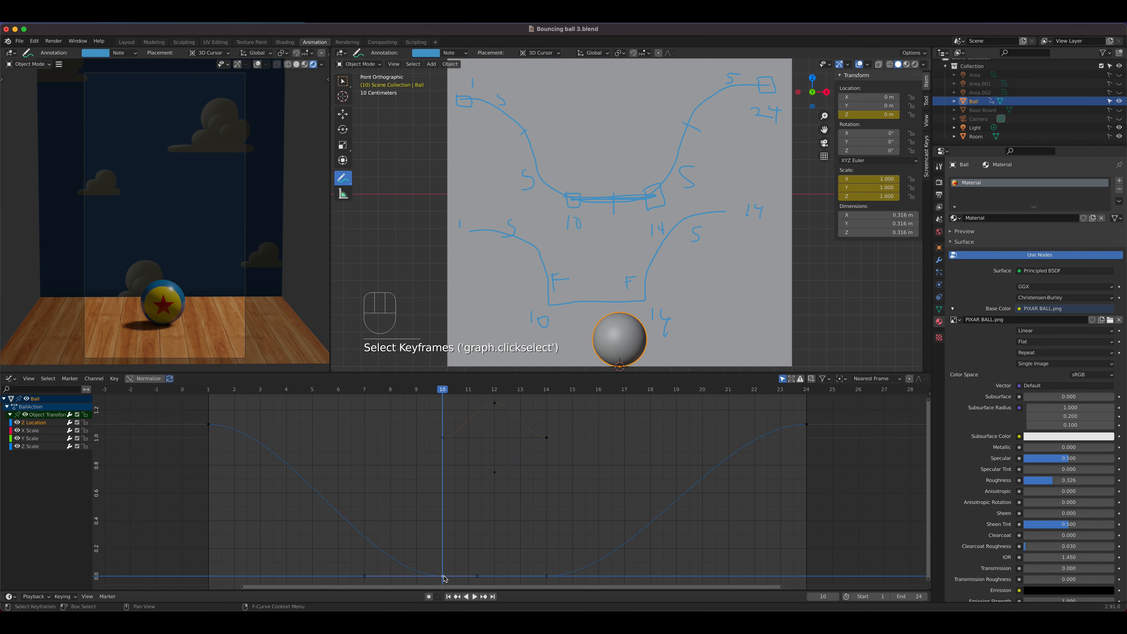
ctrl+middle_drag(495, 537, 521, 517)
click(373, 528)
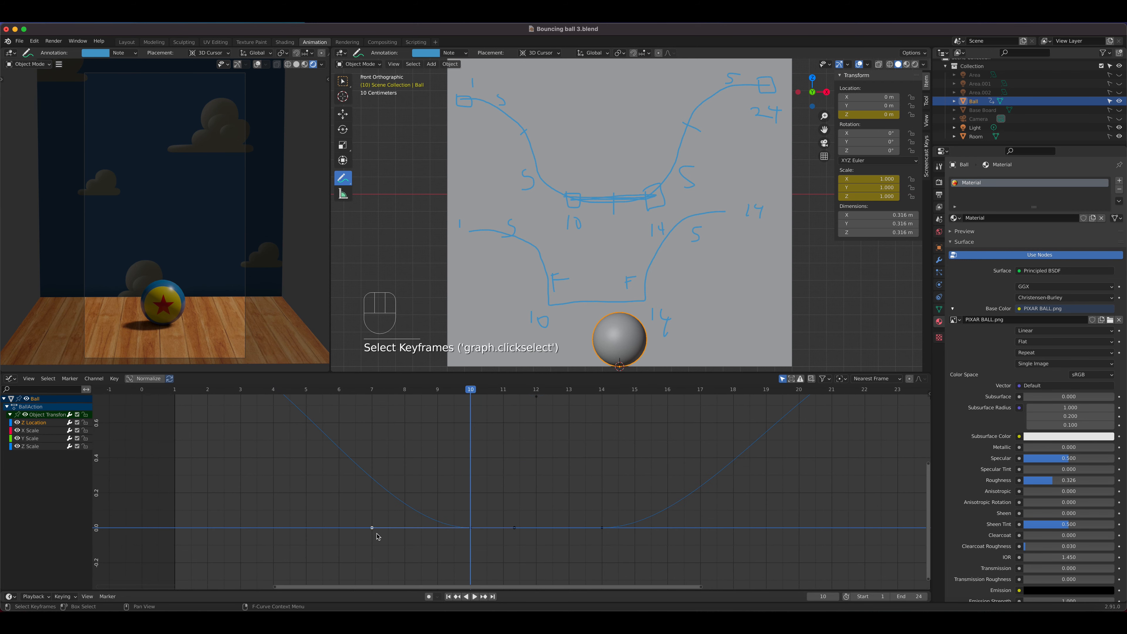
key(g)
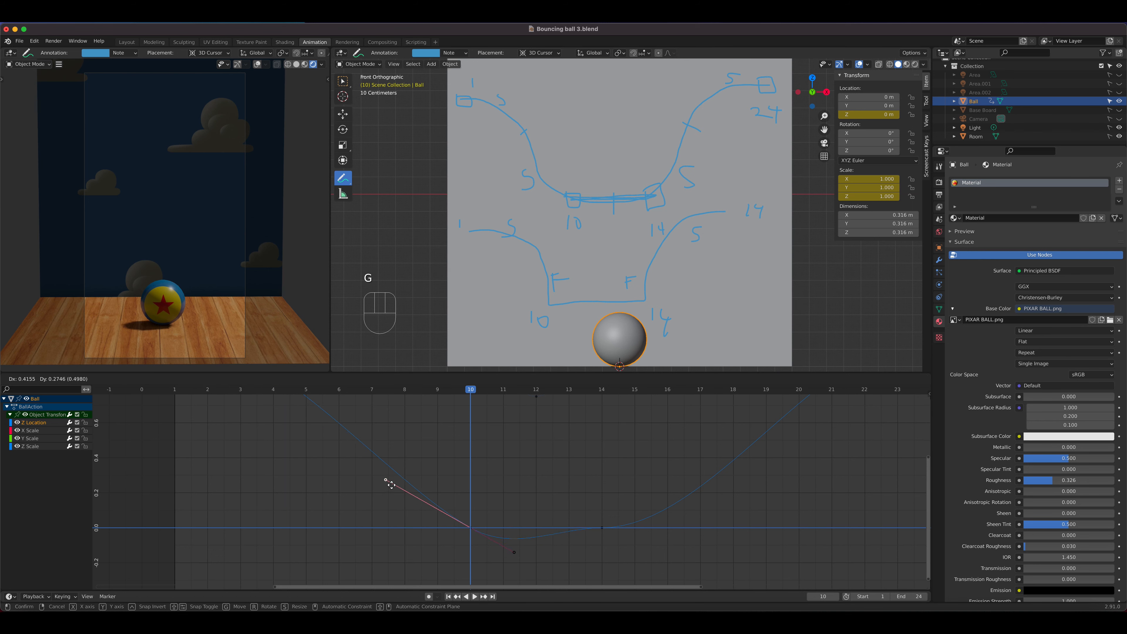
click(377, 532)
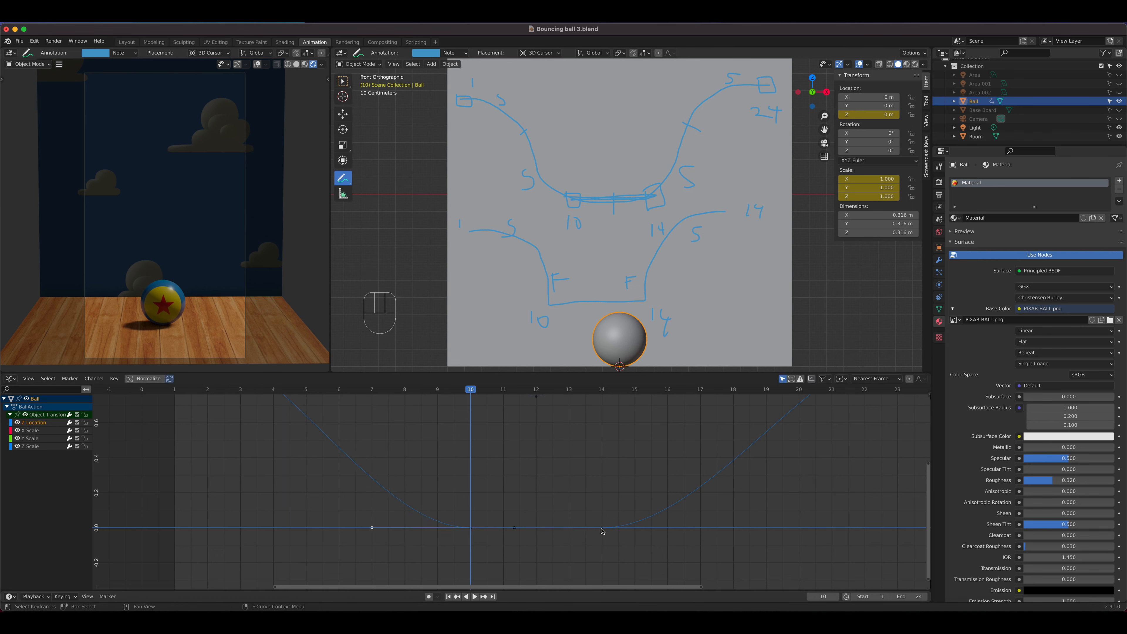
click(601, 529)
key(g)
click(721, 520)
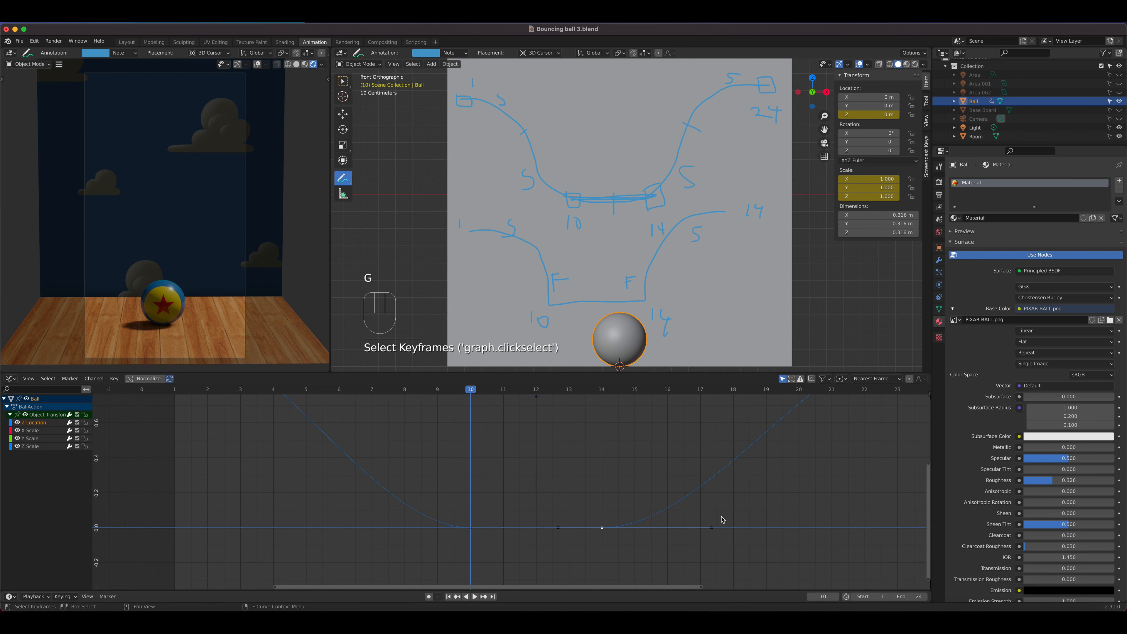
key(g)
right_click(704, 543)
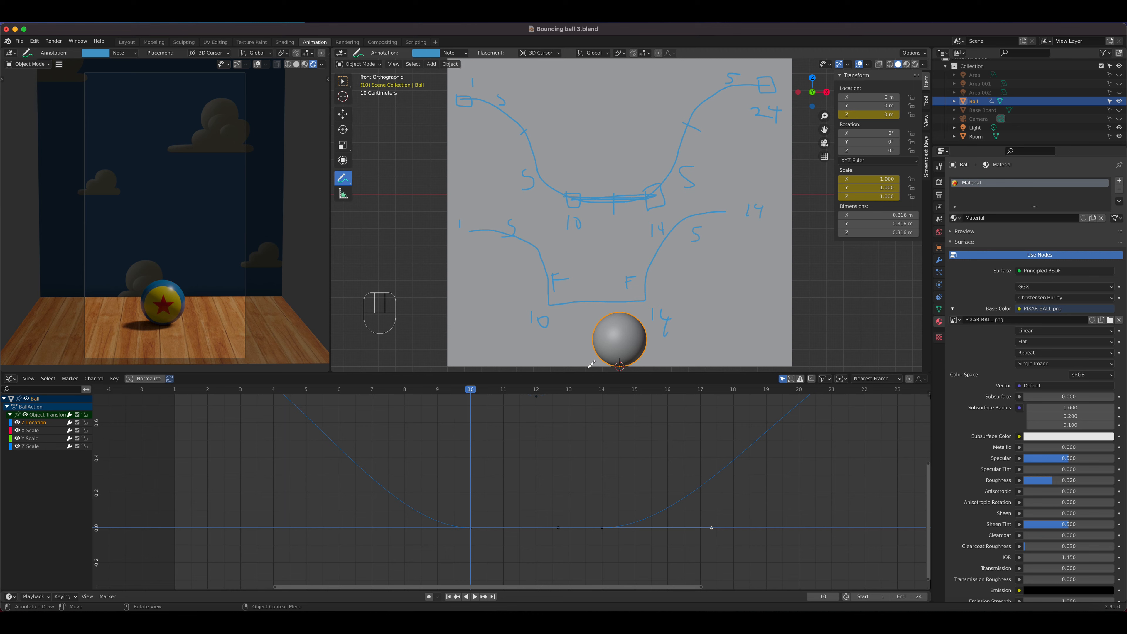
Step: Set the handle type of the ball's Z Location keyframe at frame 10 to Free
mouse_move(462, 392)
mouse_down()
mouse_move(634, 393)
mouse_move(470, 398)
mouse_up()
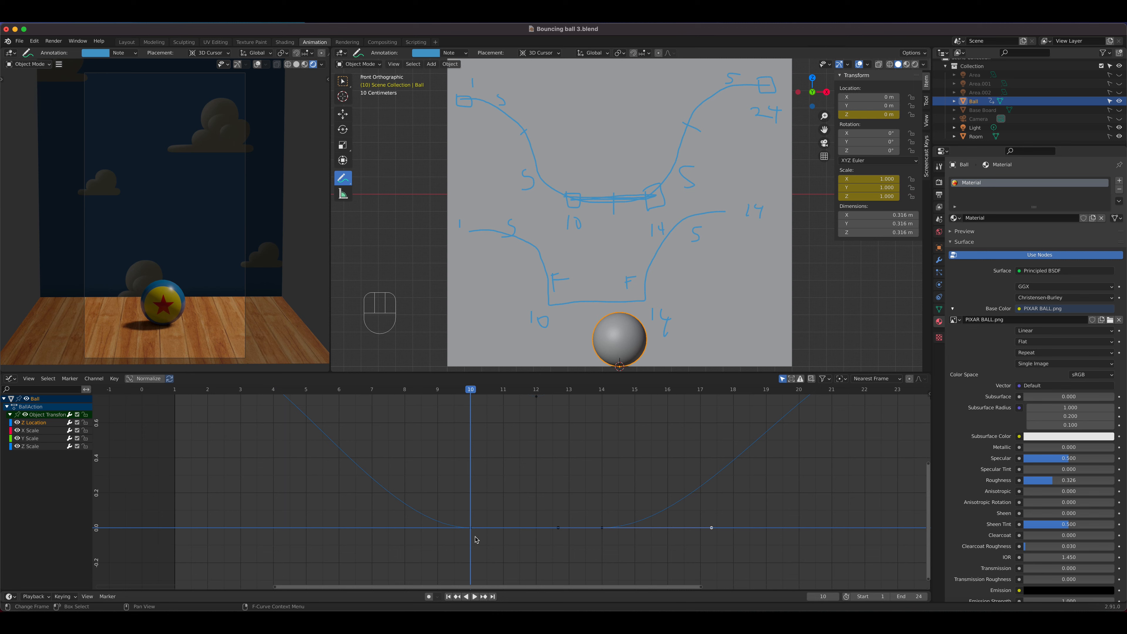
click(470, 530)
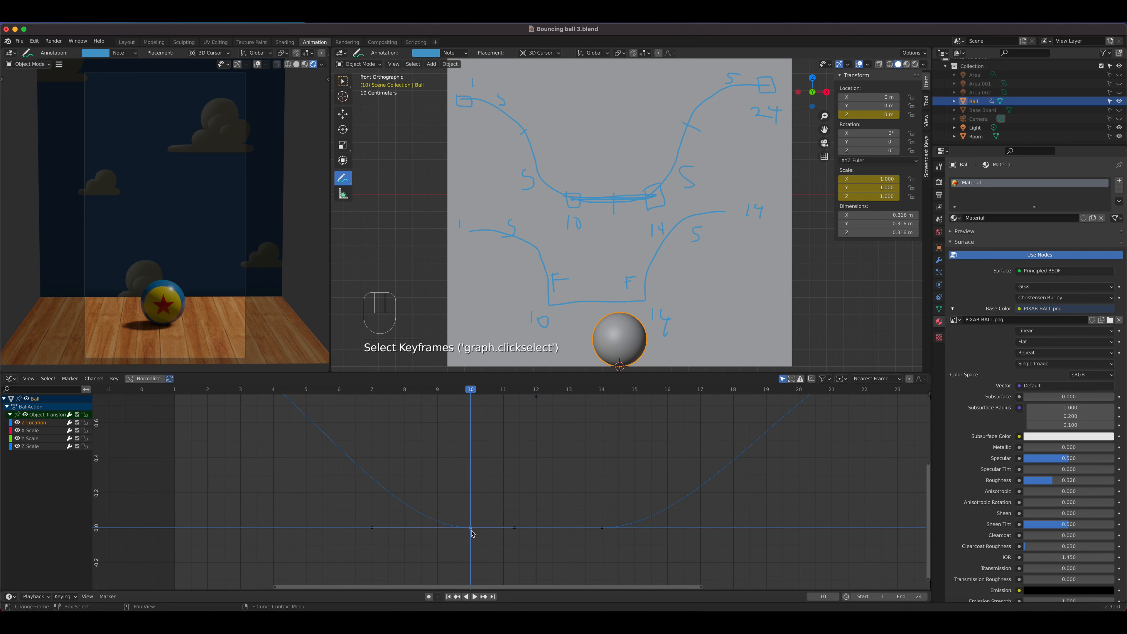
right_click(471, 532)
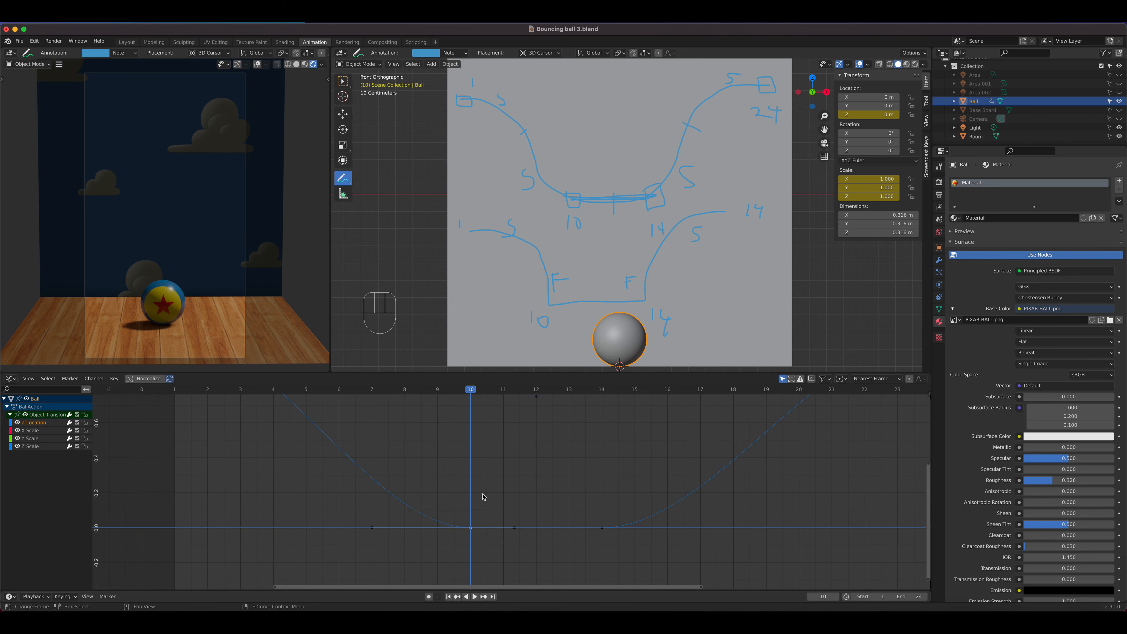
key(v)
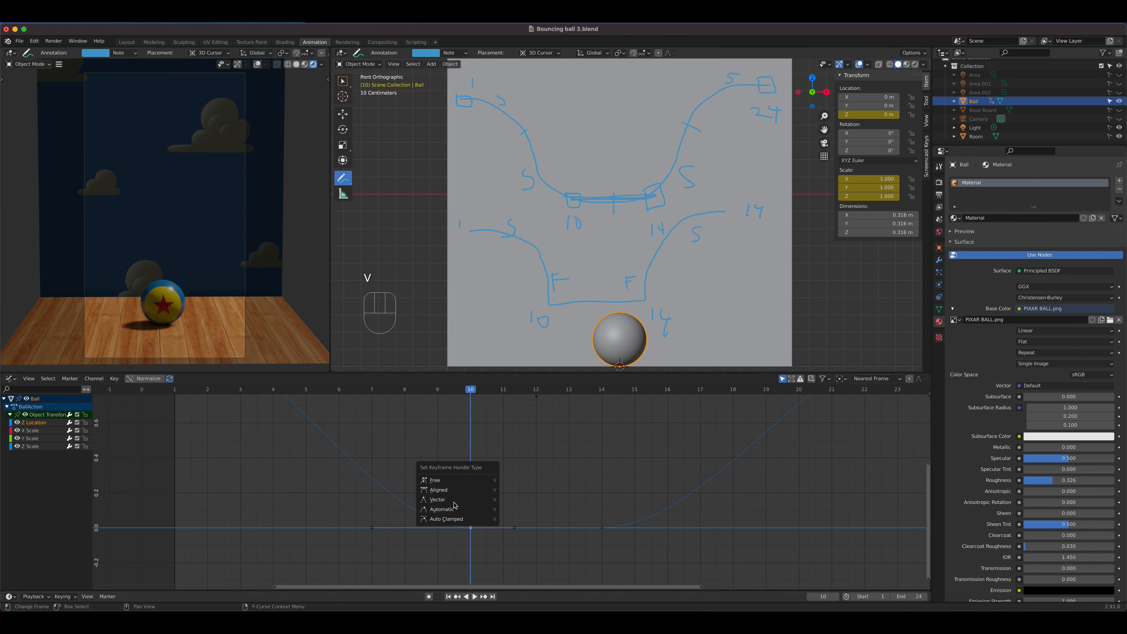
click(453, 481)
scroll(472, 524, down, 2)
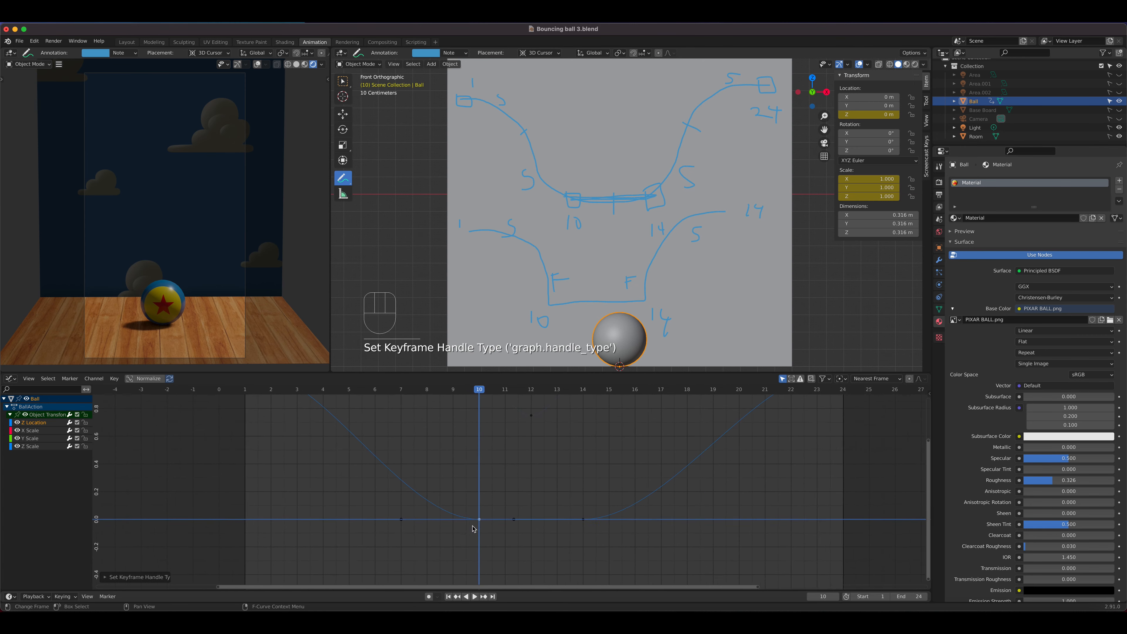
Step: Move the left handle of the frame 10 keyframe directly above it, to about 0.4, and play back the bounce
click(417, 516)
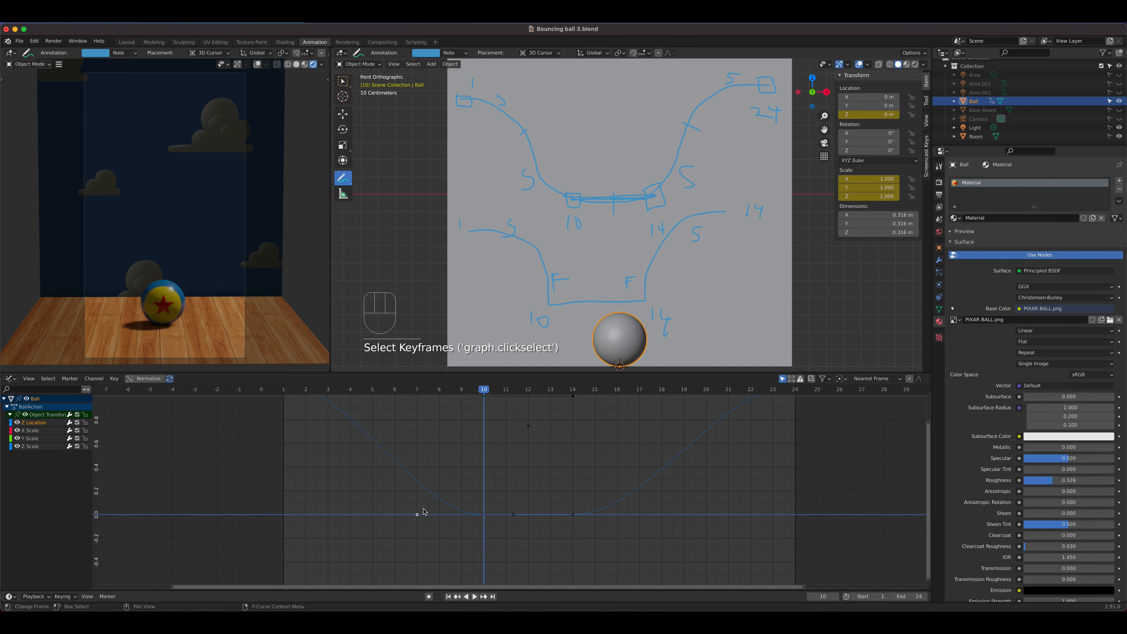
shift+middle_drag(424, 512, 435, 517)
key(g)
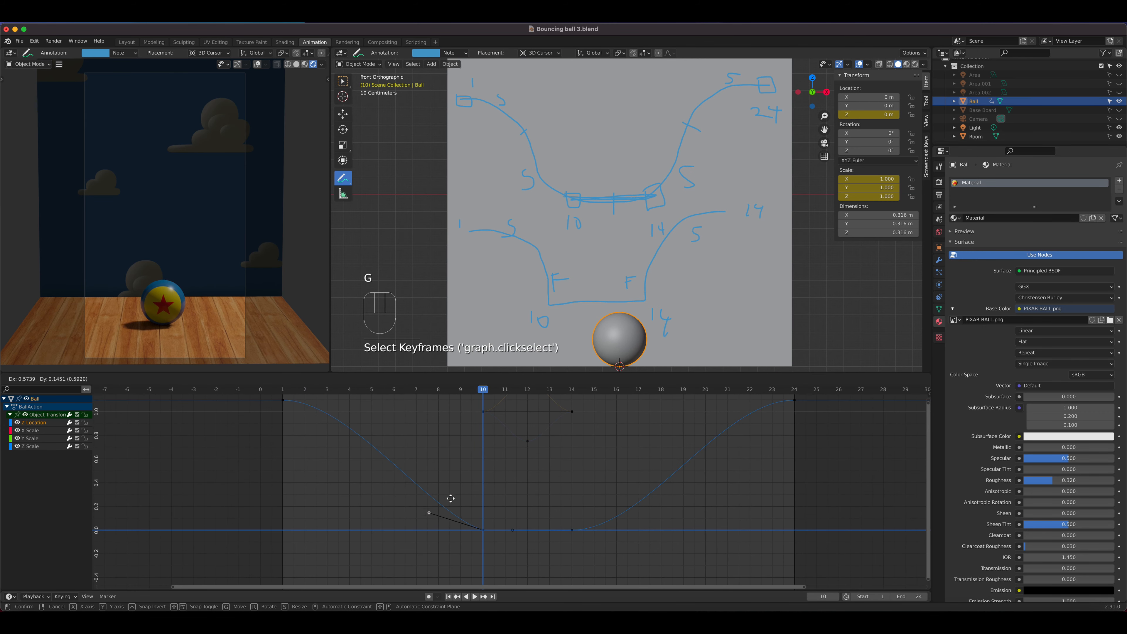
click(504, 467)
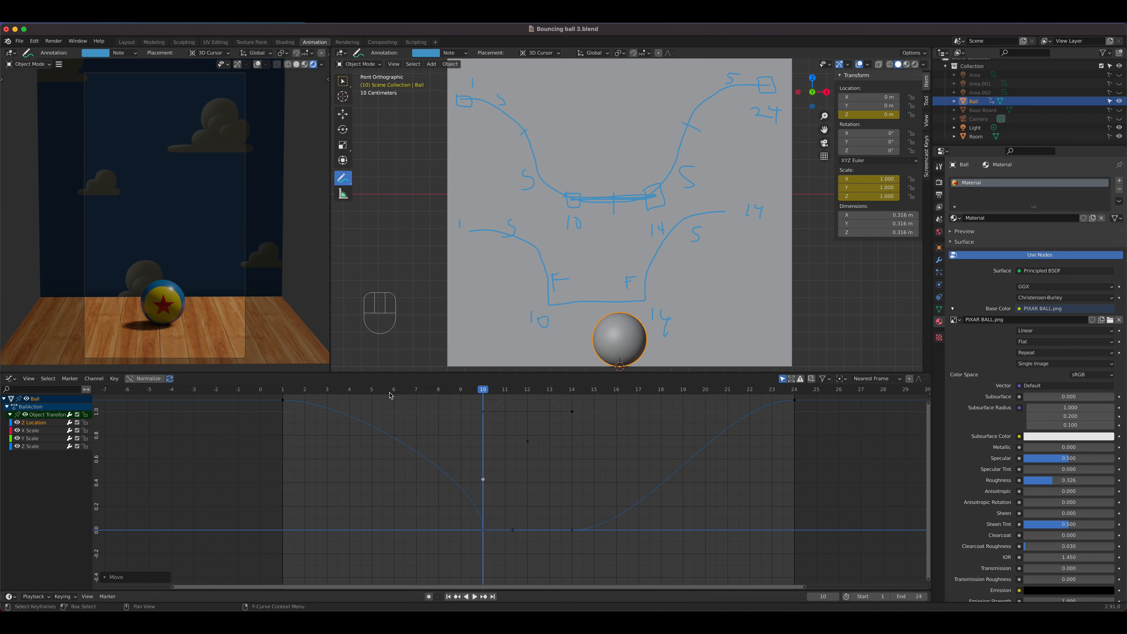
key(space)
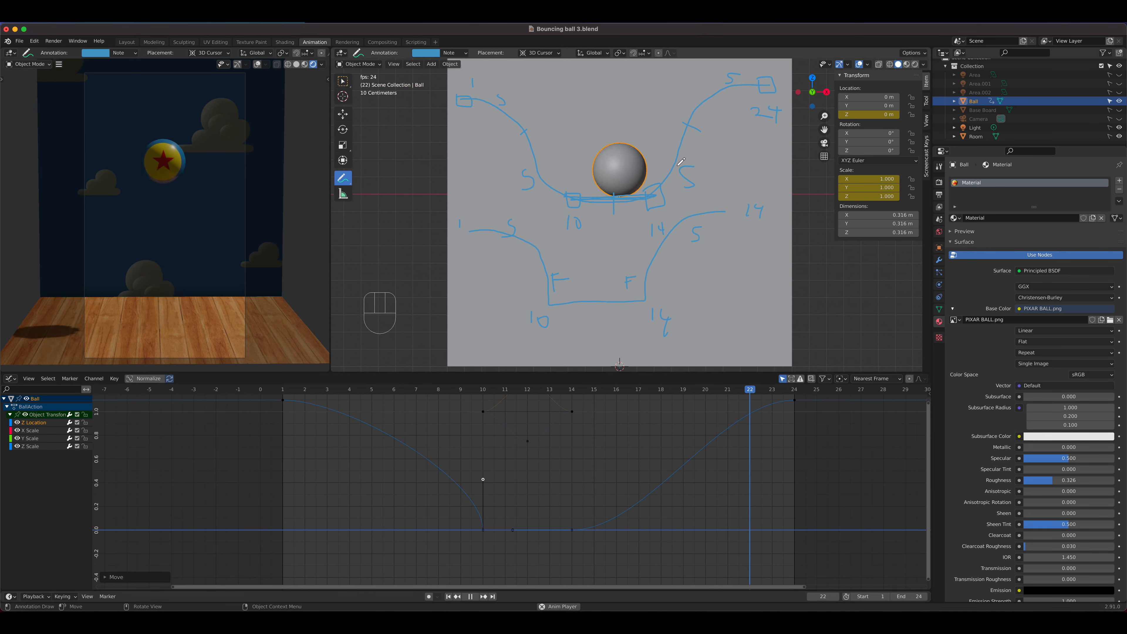
key(space)
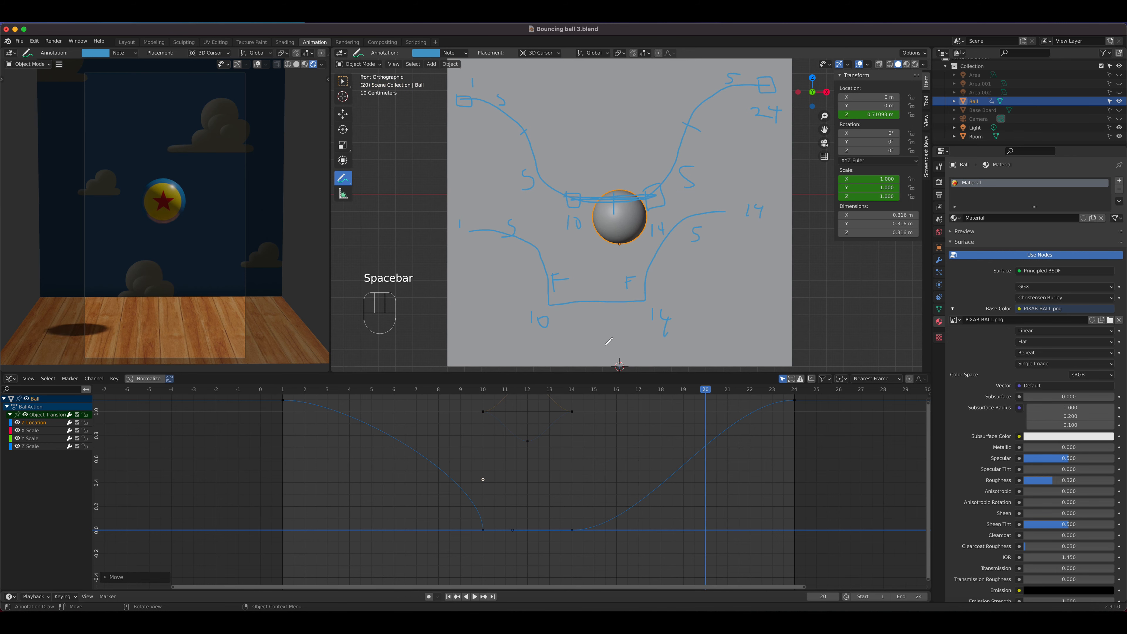
Step: Set the handle type of the ball's Z Location keyframe at frame 14 to Free
click(572, 533)
right_click(572, 533)
mouse_move(572, 533)
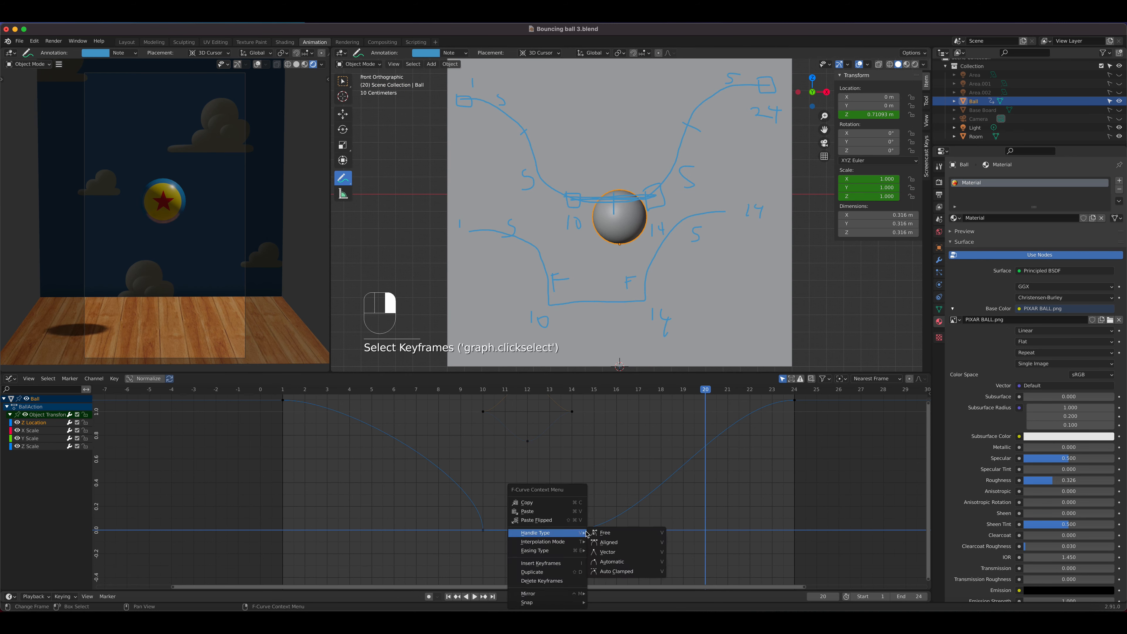
click(615, 535)
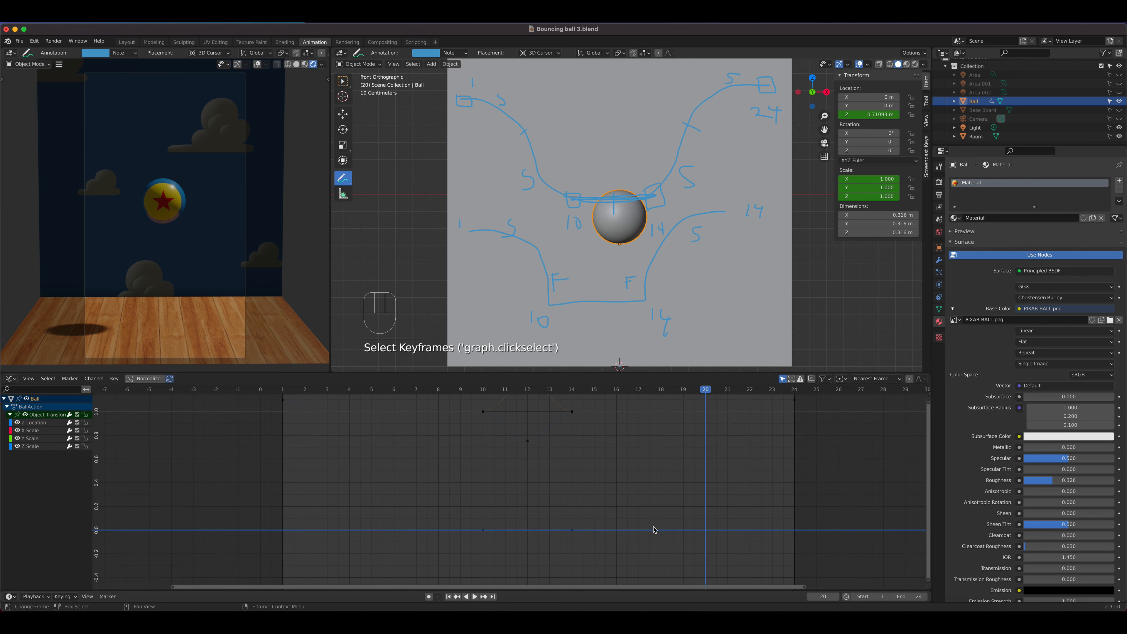
Step: Move the right handle of the frame 14 keyframe directly above it, to about 0.9, for a fast rise off the floor
click(573, 531)
drag(643, 531, 636, 539)
click(574, 532)
key(g)
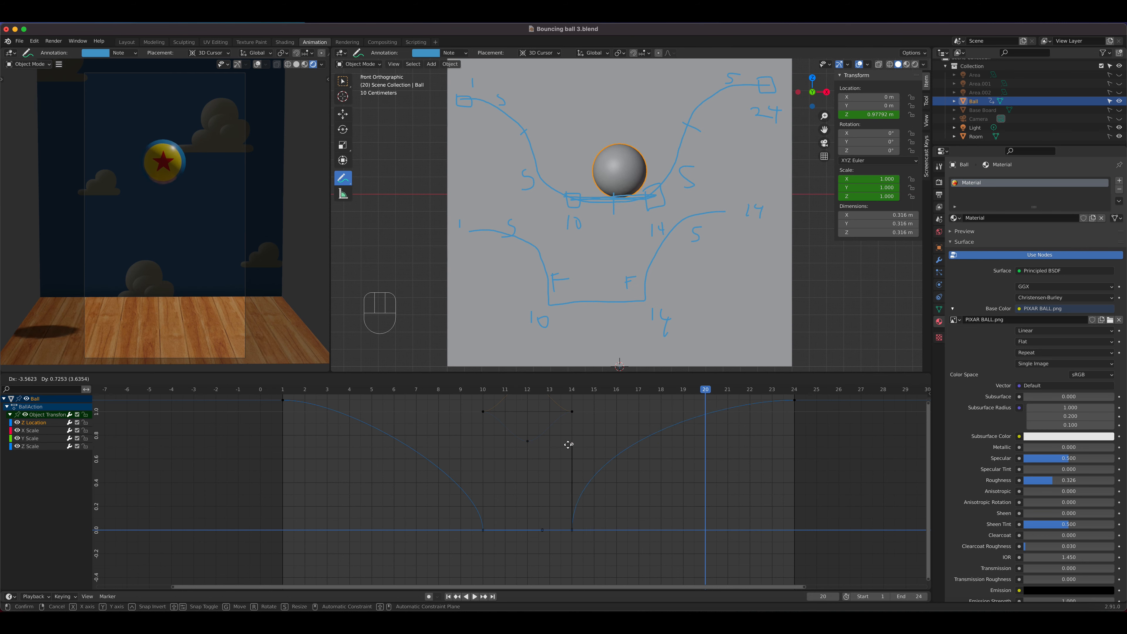
click(570, 428)
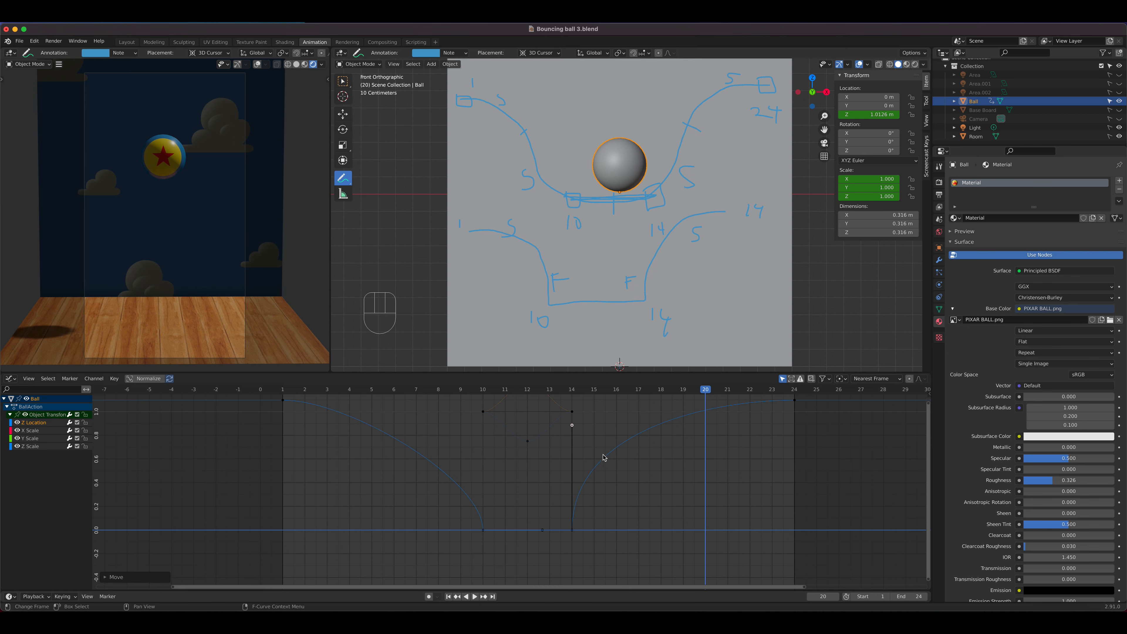
Step: Start playback and raise the left handle of the frame 10 keyframe to about 0.6 to steepen the ball's fall
key(space)
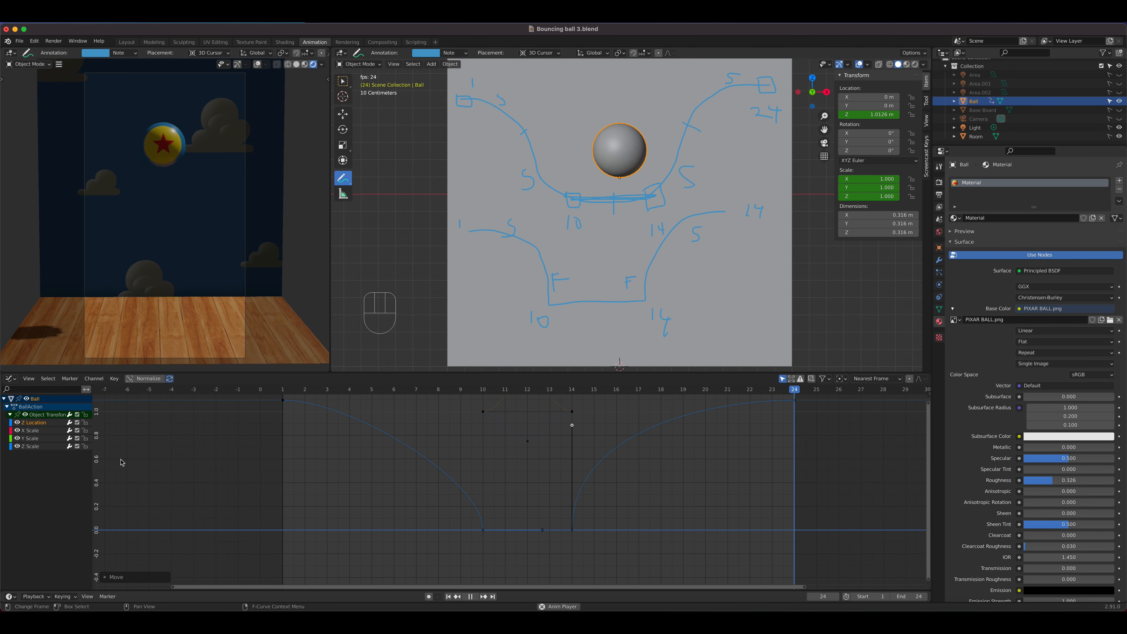
click(483, 530)
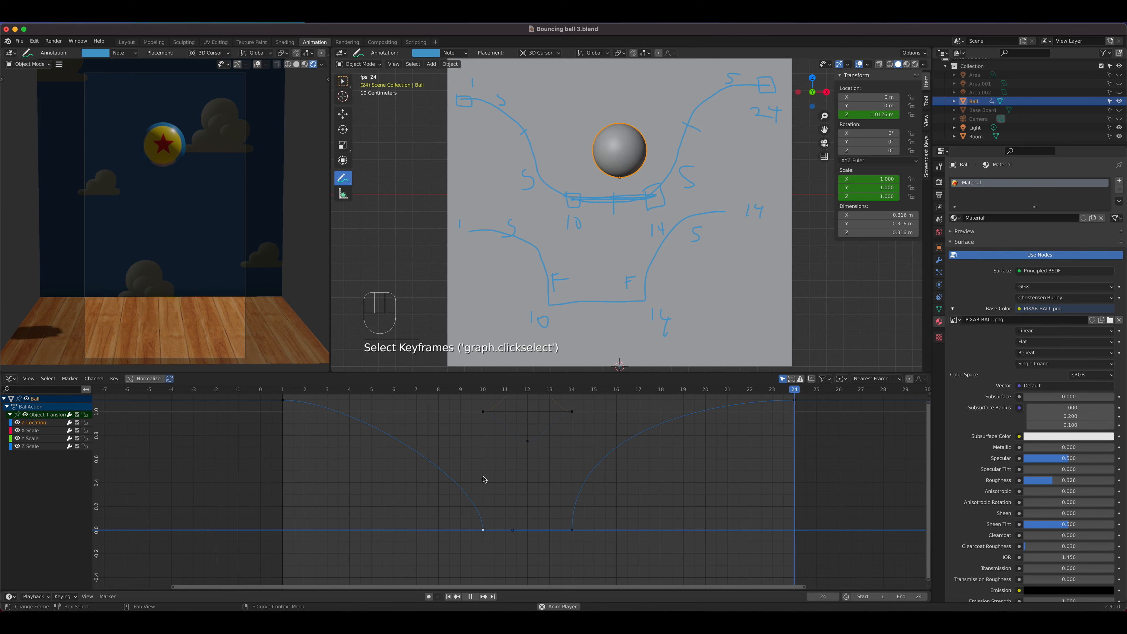
key(g)
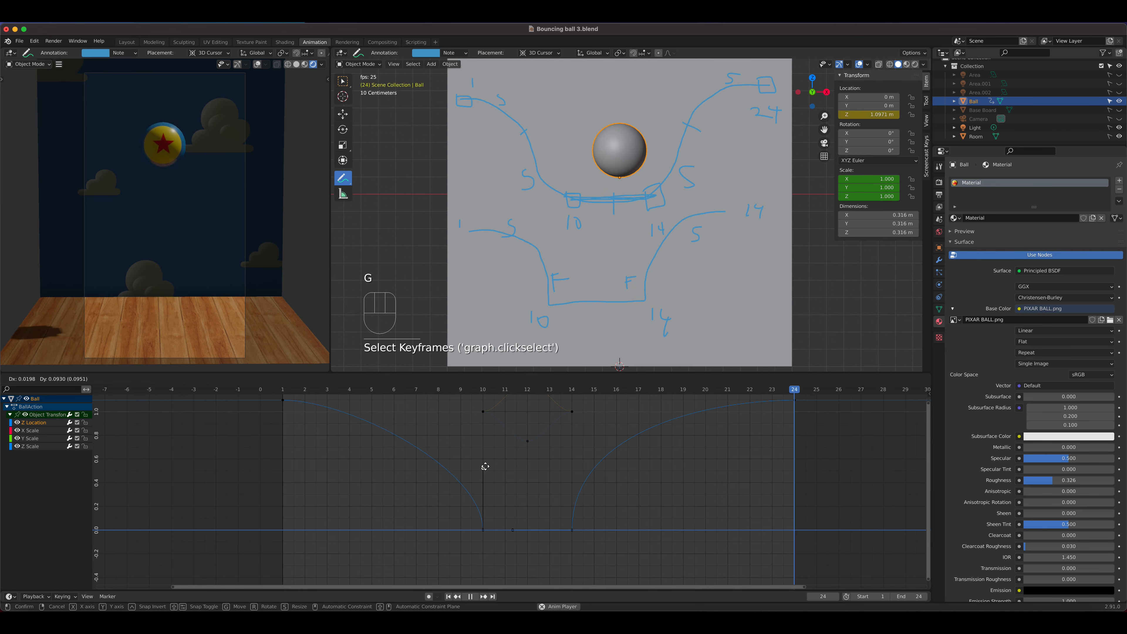
click(484, 456)
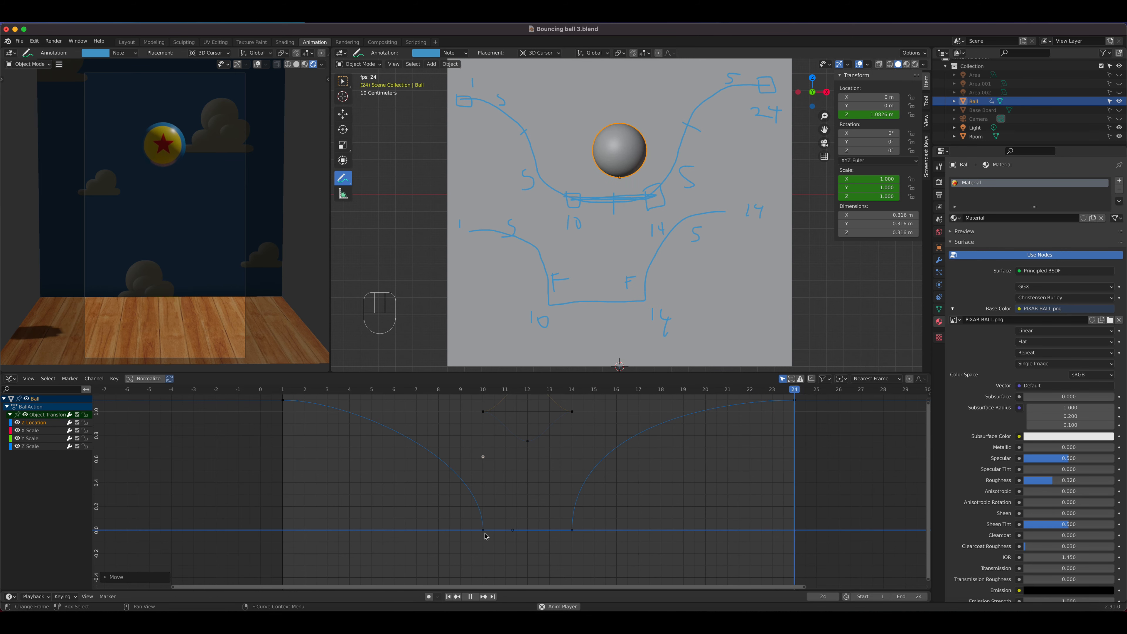
Step: Extend the right handle of the frame 1 keyframe along X by about 2.28 frames, and stop playback
click(283, 400)
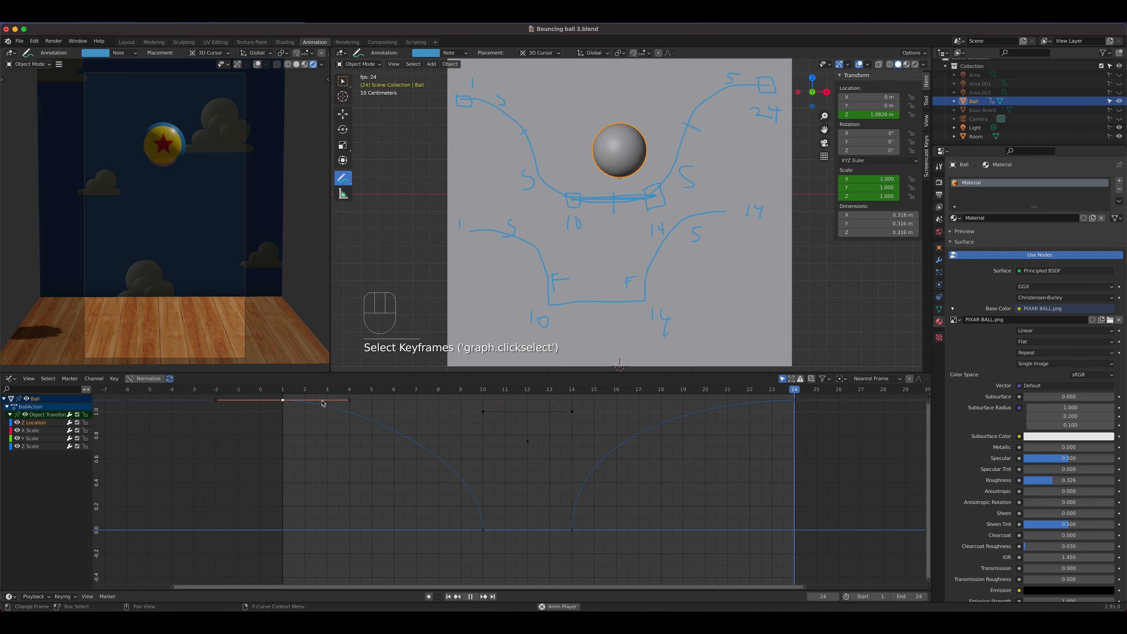
click(351, 401)
key(g)
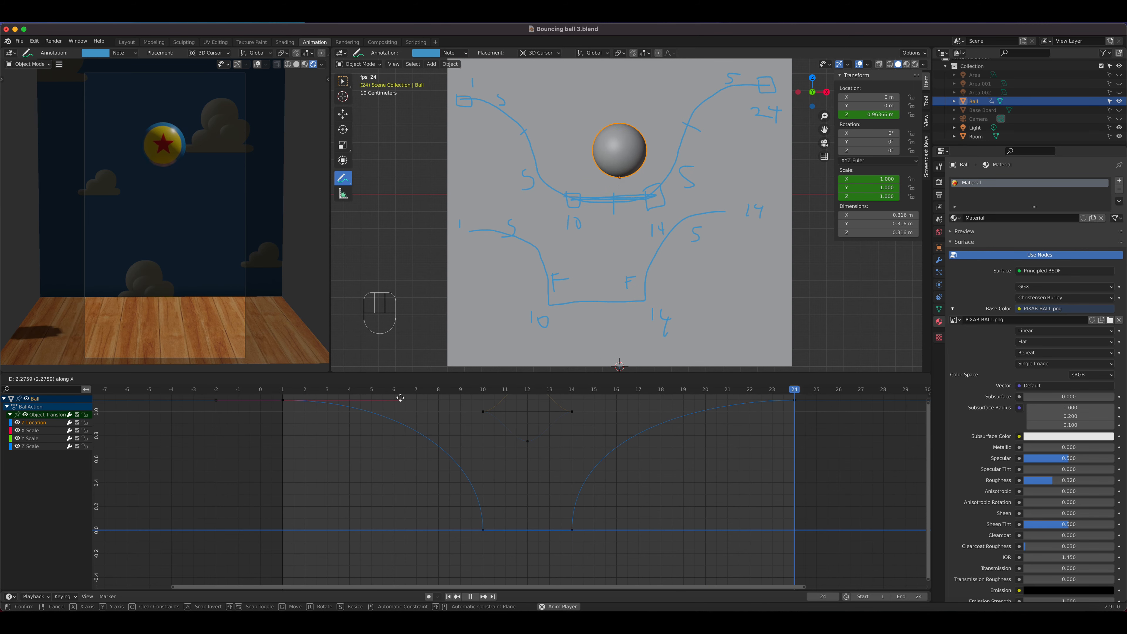
click(400, 398)
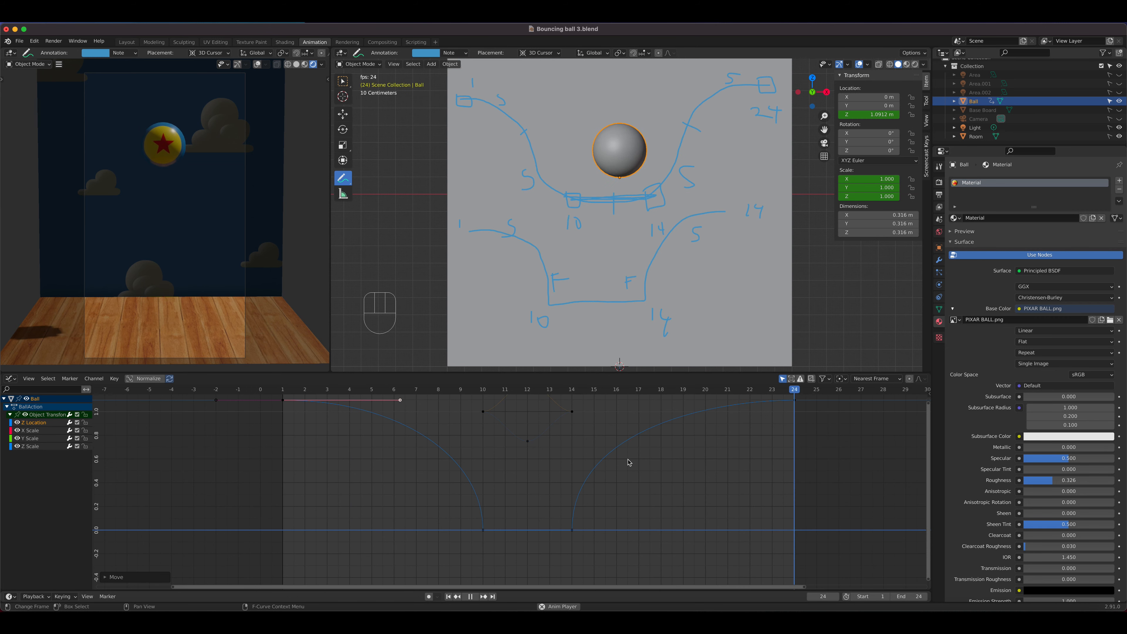
key(space)
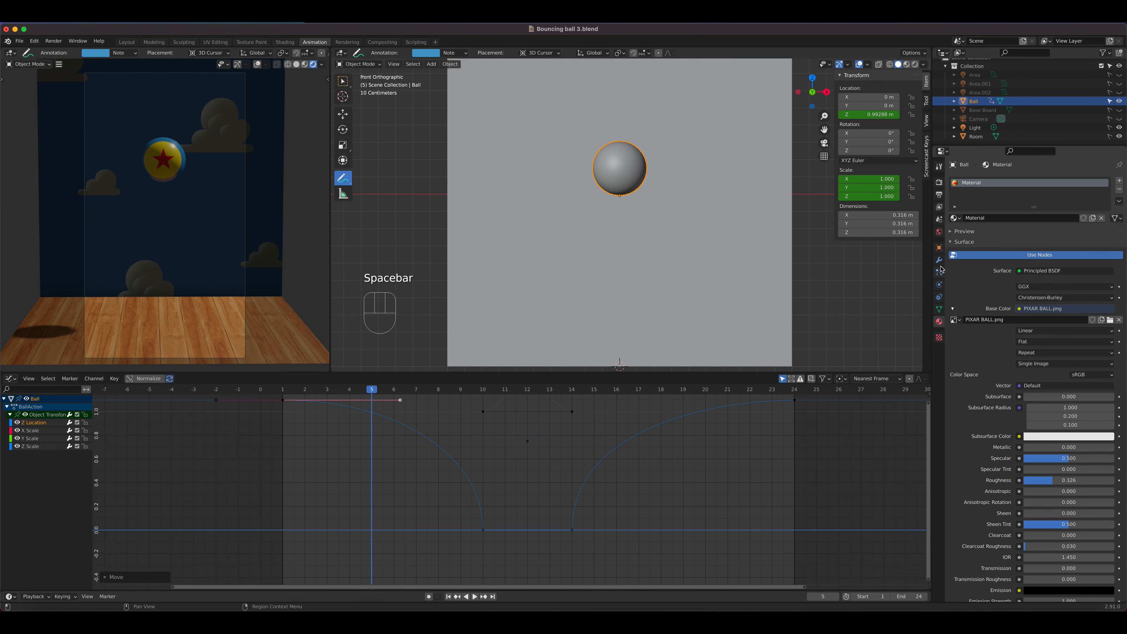
Step: Display the scene's render settings and unhide Area, Area.001, Area.002, Base Board and Camera in the viewport
click(938, 182)
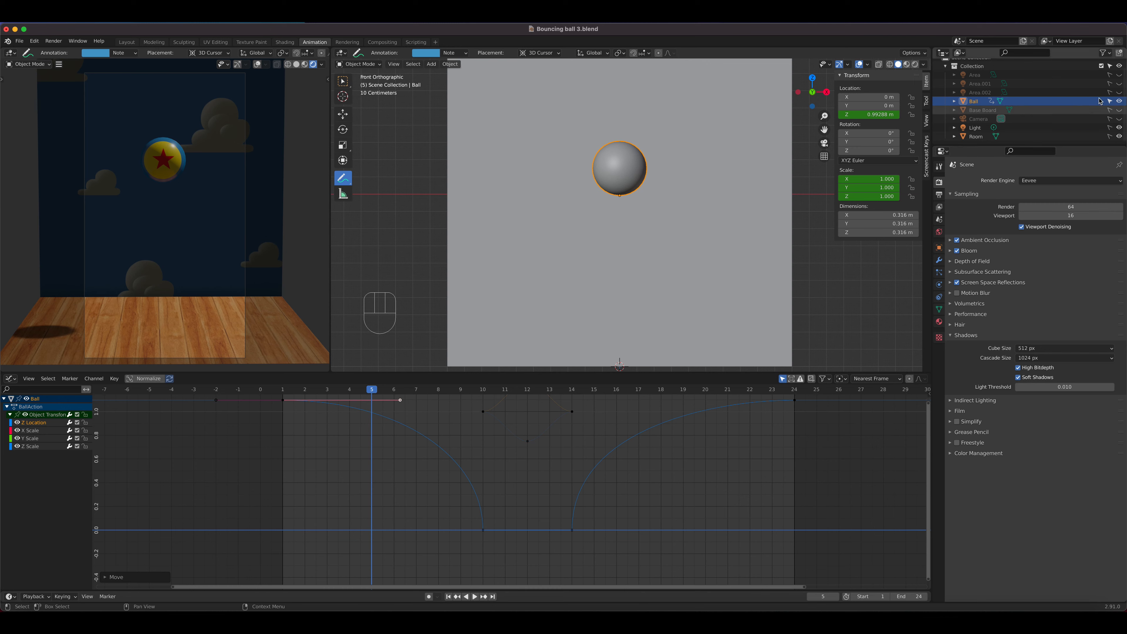
drag(1119, 74, 1118, 84)
click(1119, 93)
click(1119, 93)
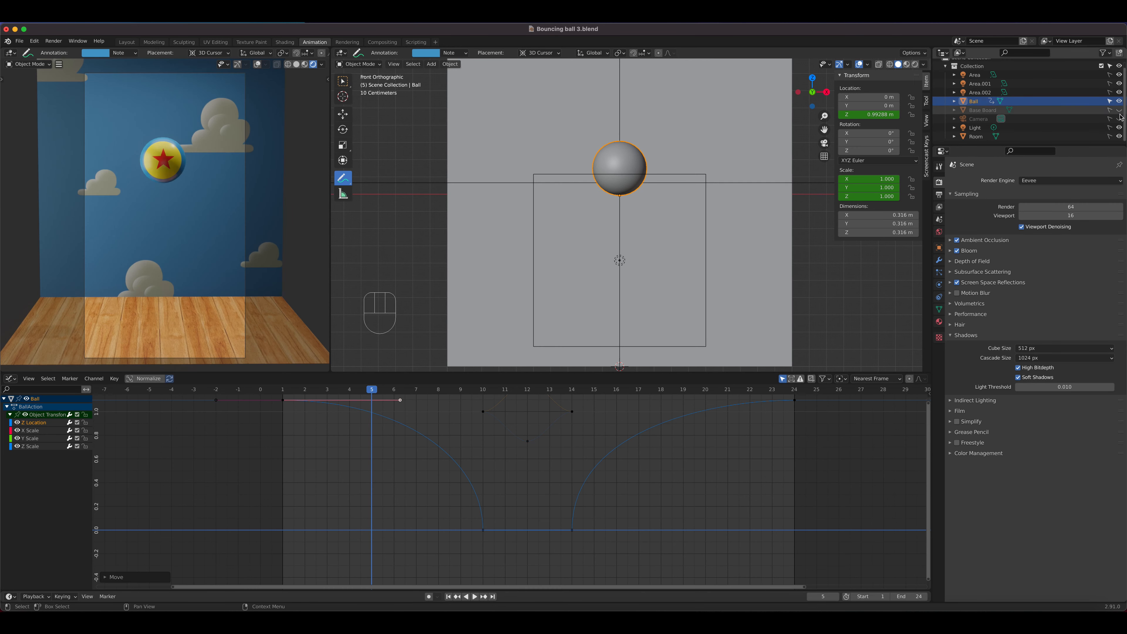
click(1119, 110)
click(1119, 119)
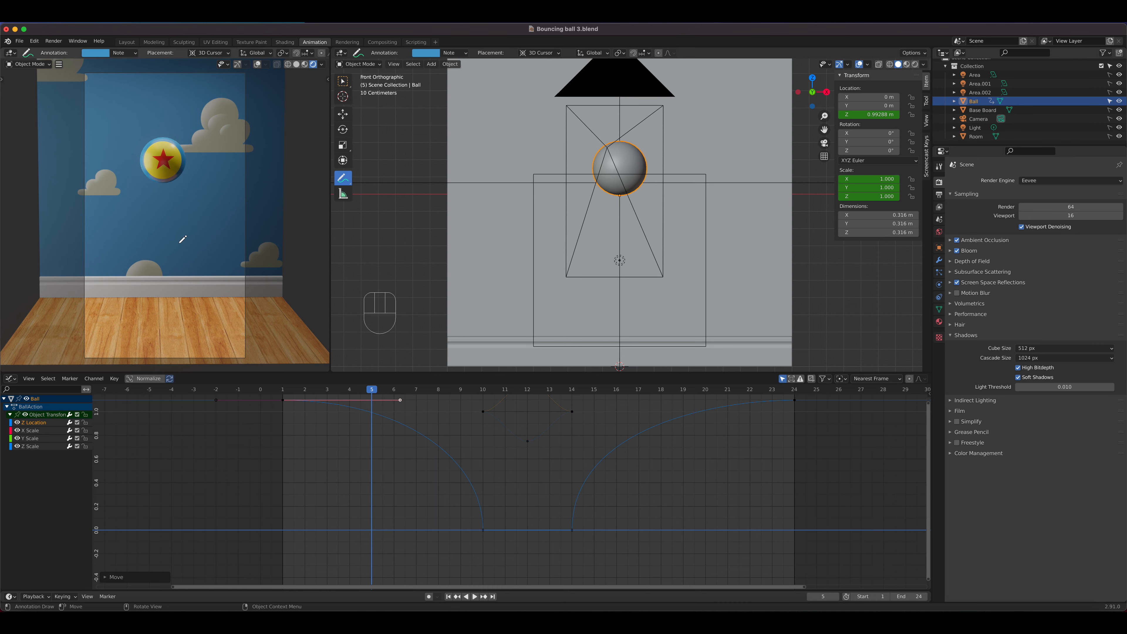
Step: Switch the front viewport to the camera view, lock the camera to the view, orbit it slightly to reframe the shot, and play the animation
middle_drag(176, 245, 176, 245)
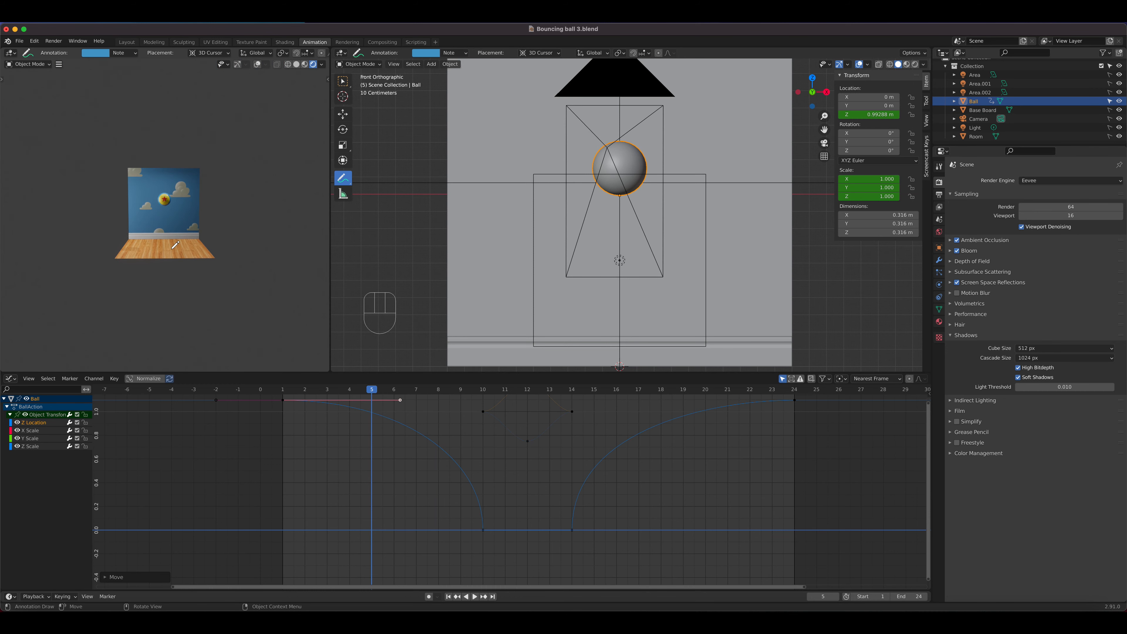
key(KP_0)
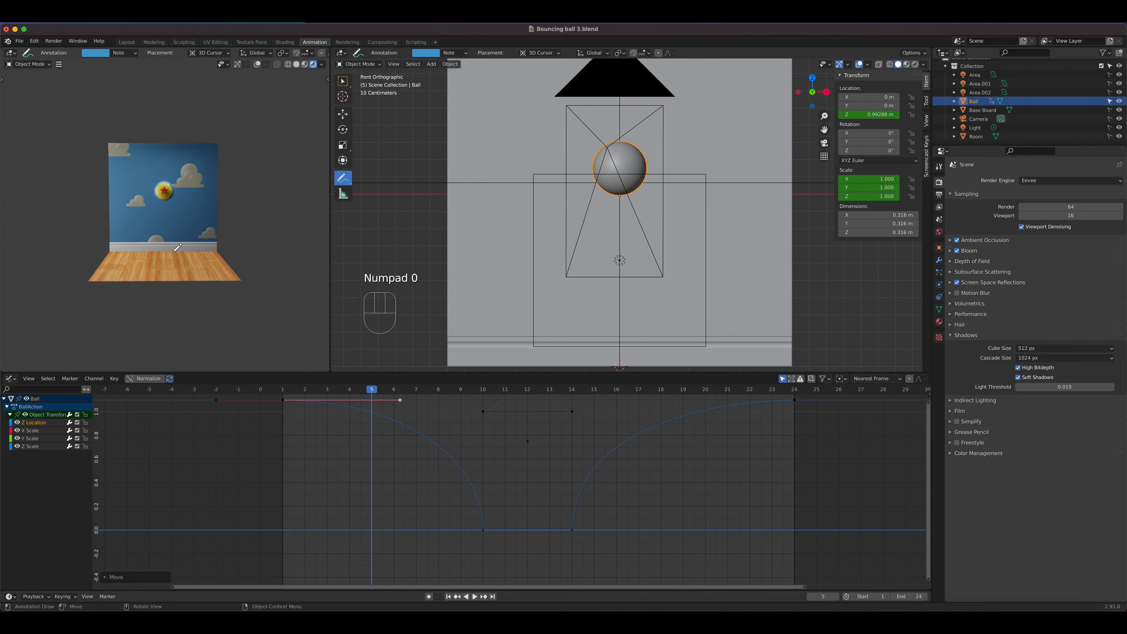
key(KP_0)
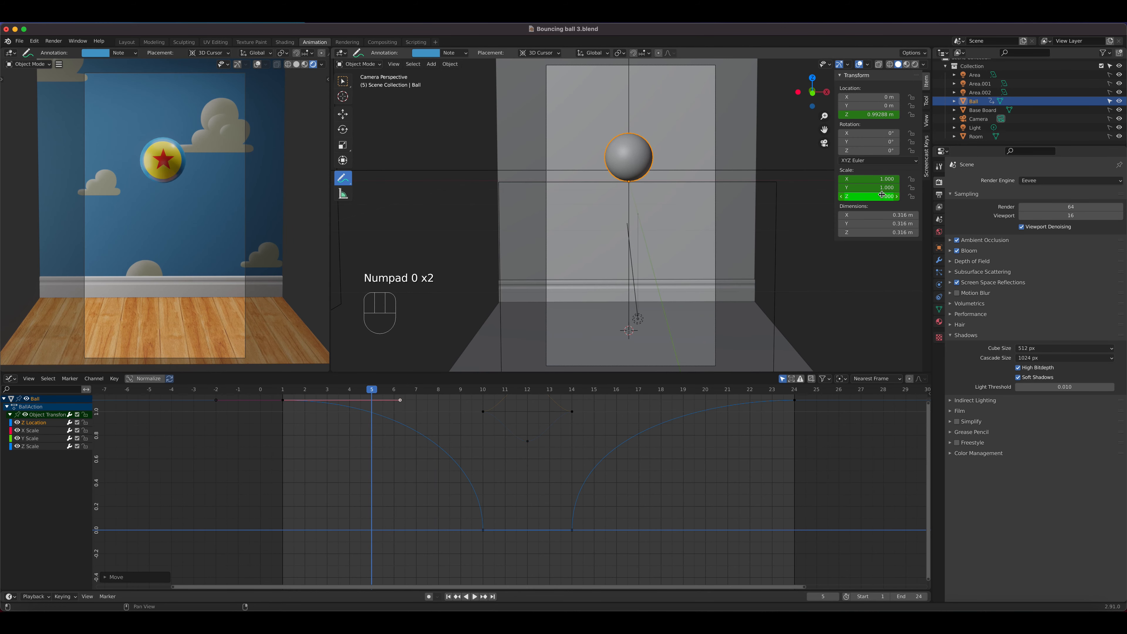
click(927, 121)
click(873, 183)
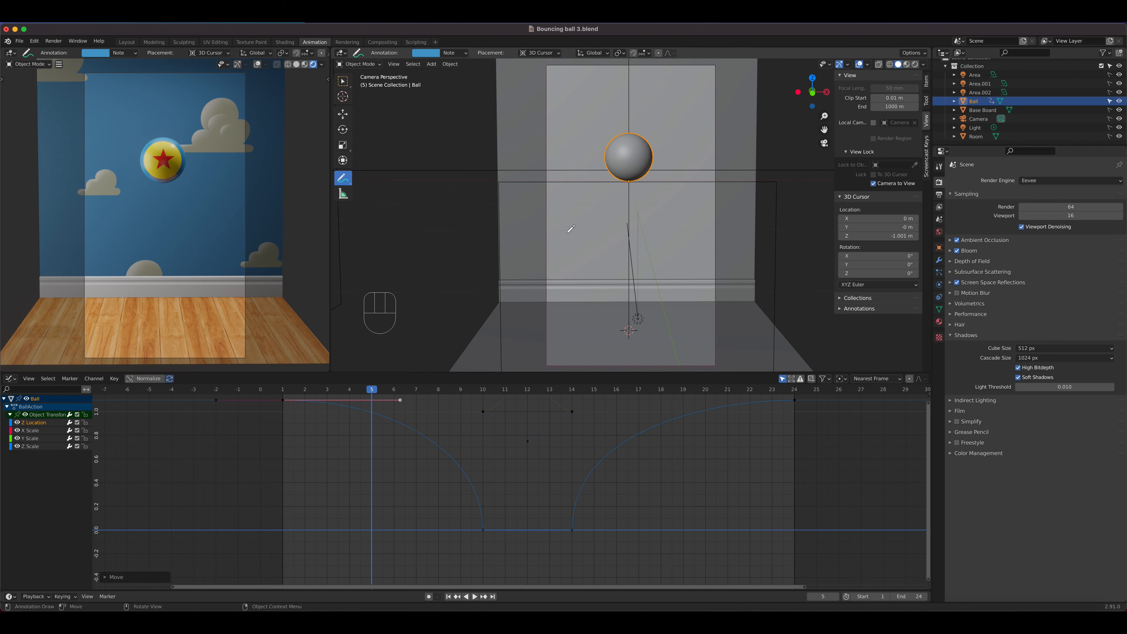
middle_drag(639, 205, 646, 200)
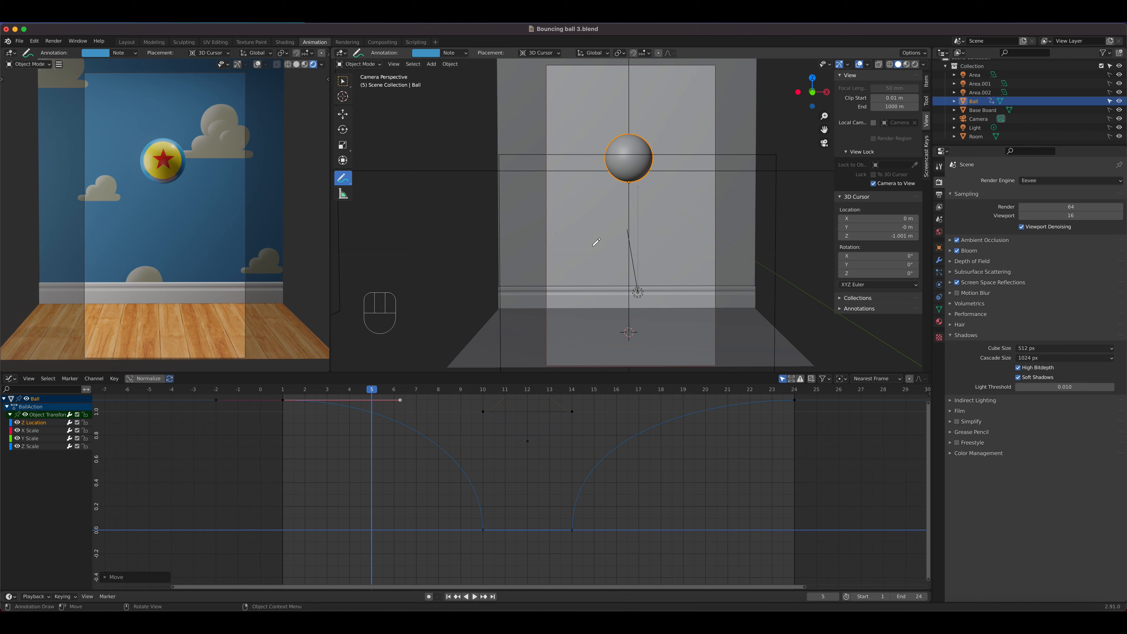
key(space)
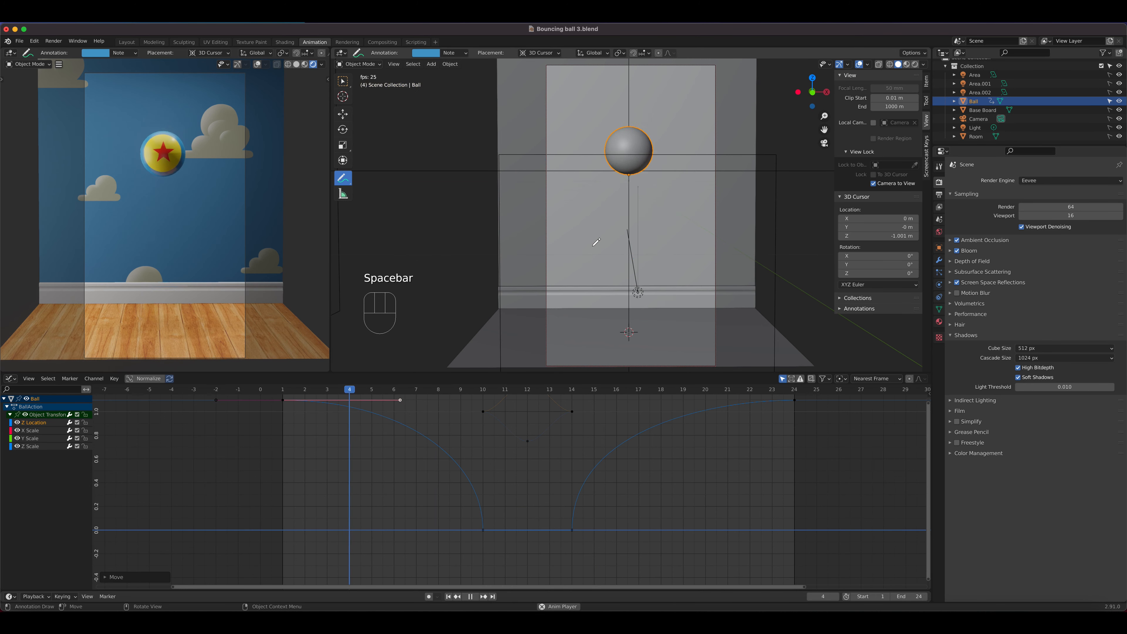
key(space)
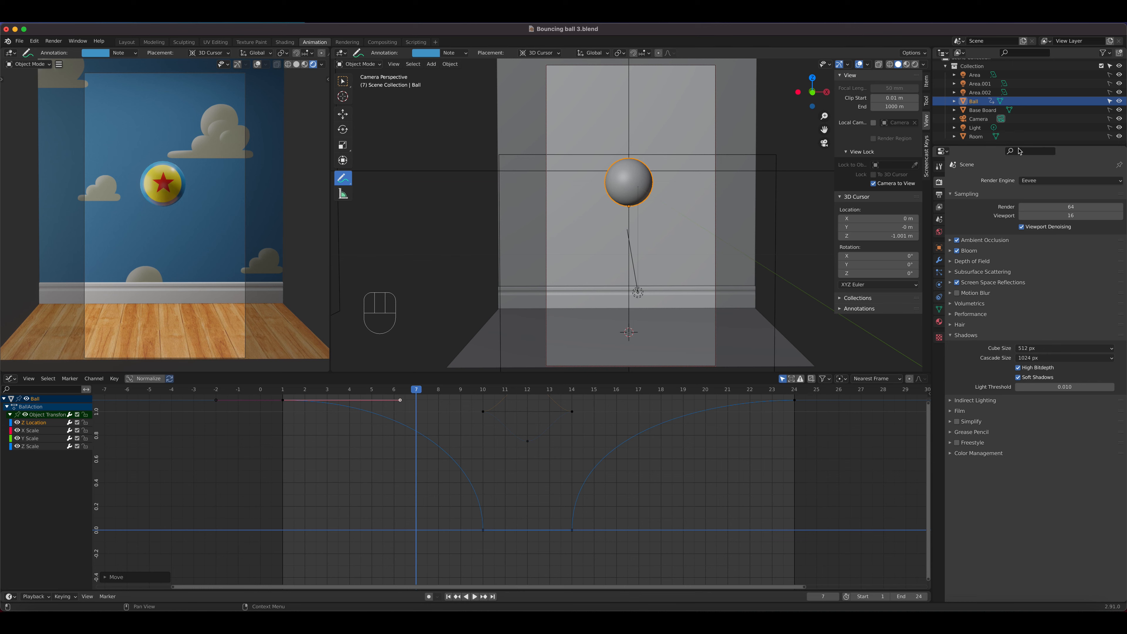
Step: Enable Contact Shadows for the point light named Light in its shadow settings
click(1029, 129)
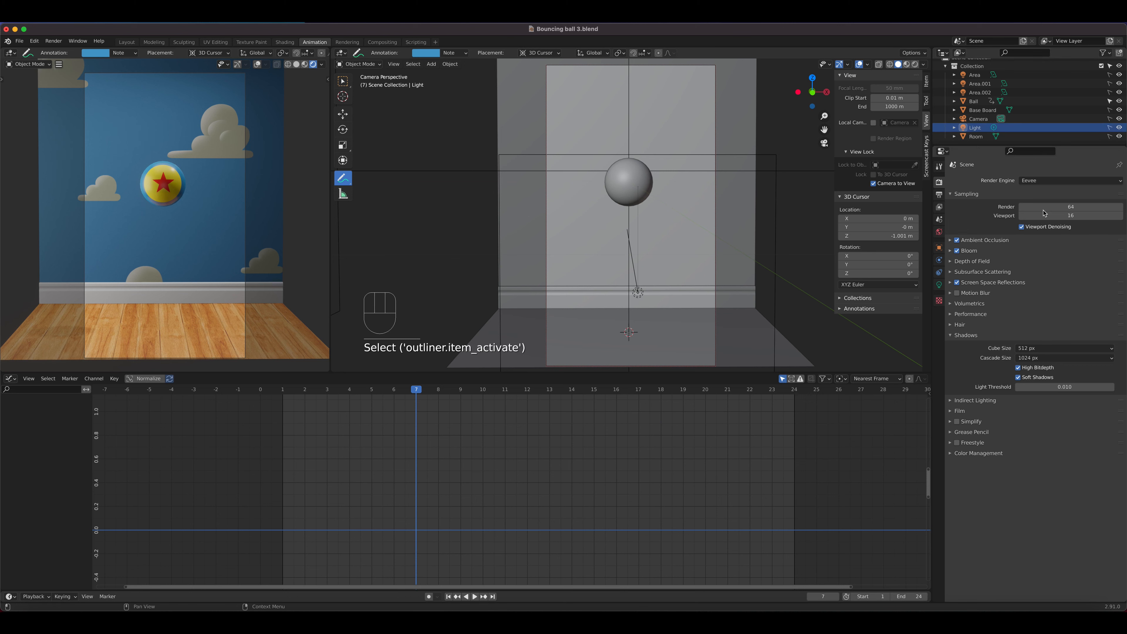
click(939, 285)
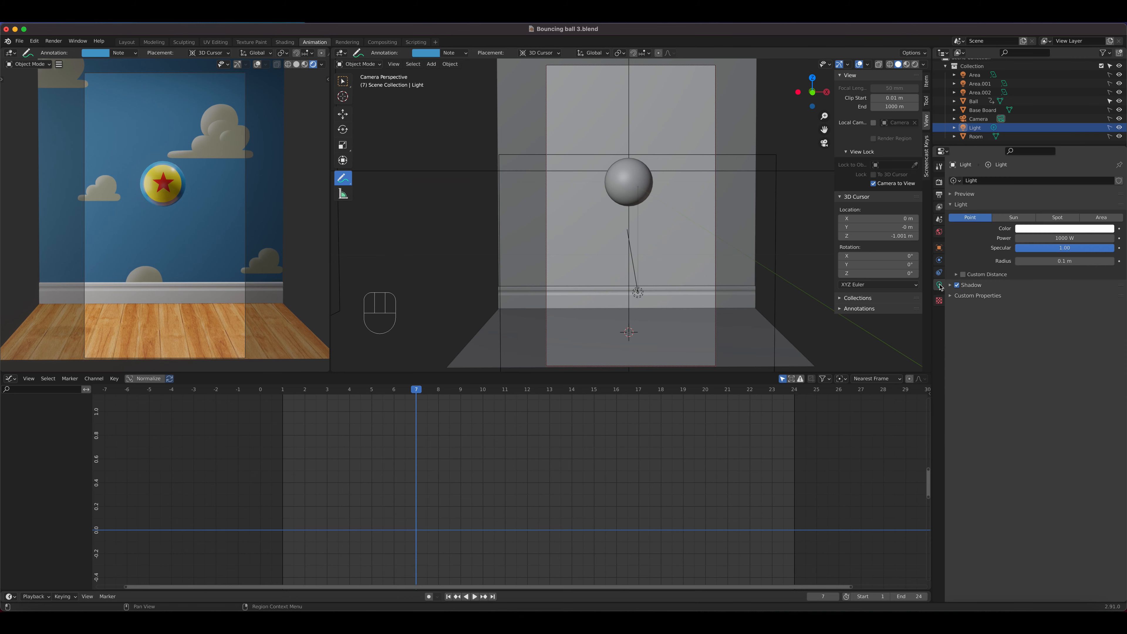
click(950, 286)
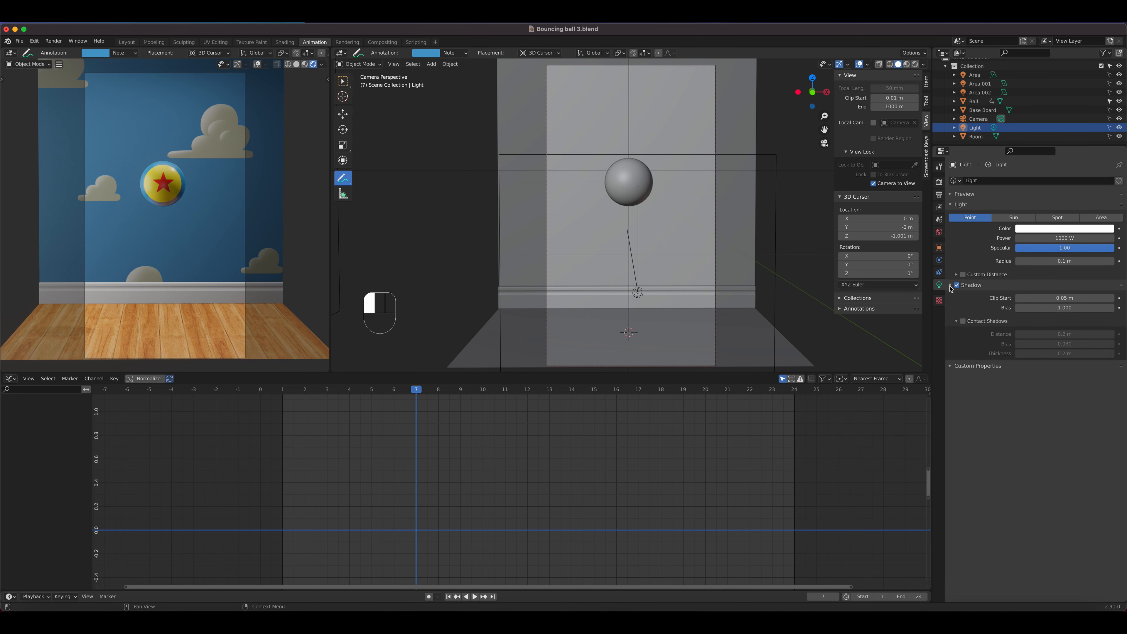
click(963, 322)
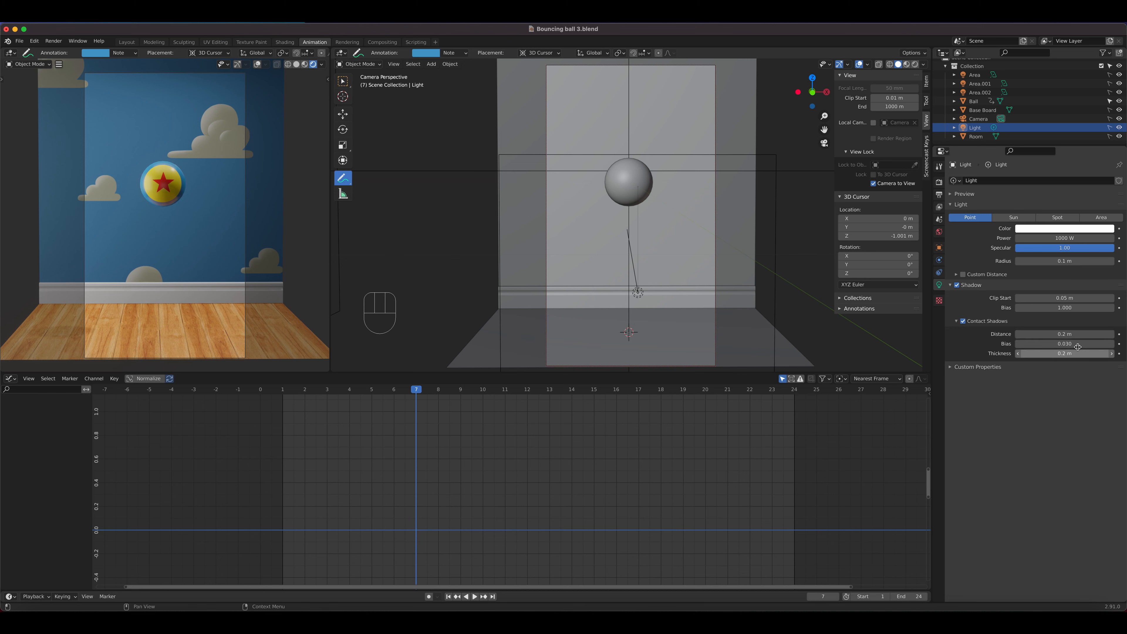
Step: Try Contact Shadows on the Area light, checking the ball at frame 11, and turn them off again
click(1033, 75)
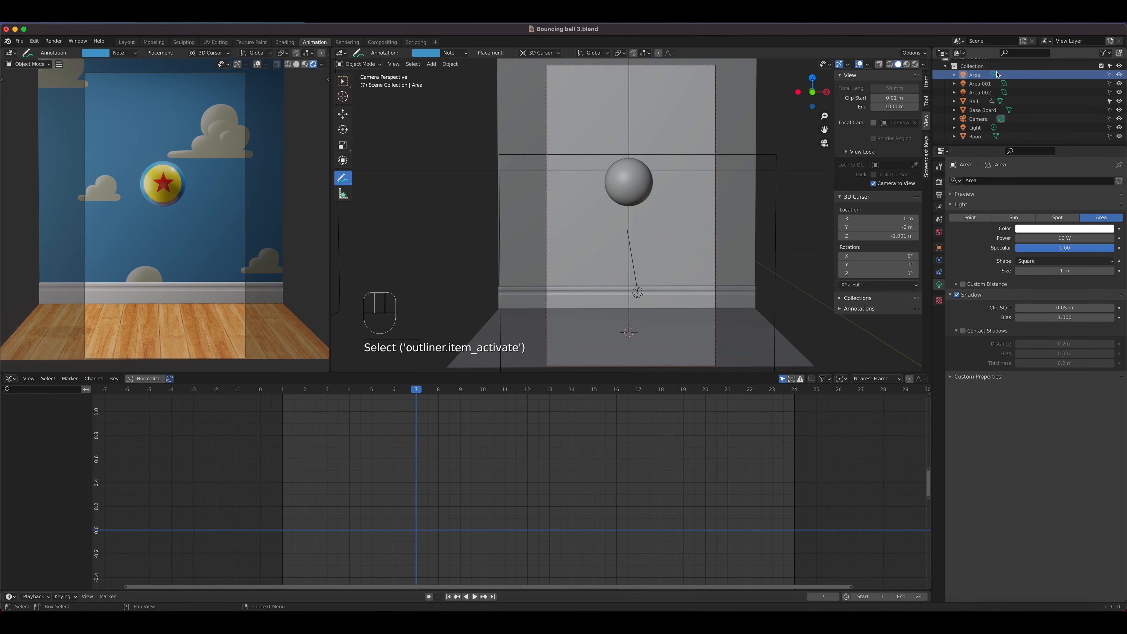
click(963, 331)
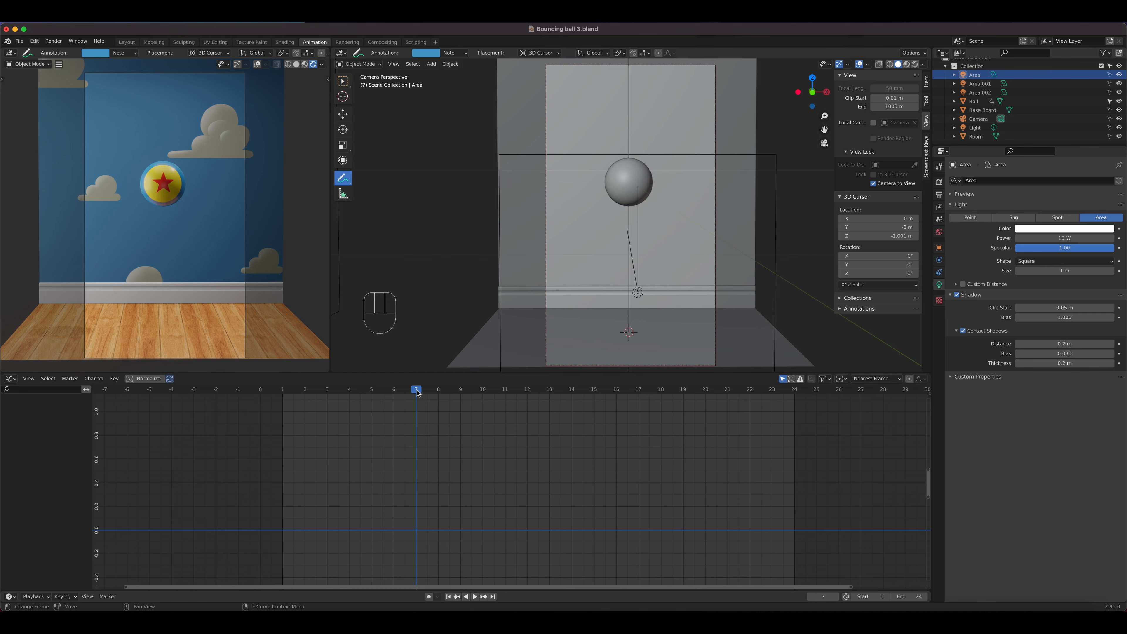
drag(428, 394, 505, 396)
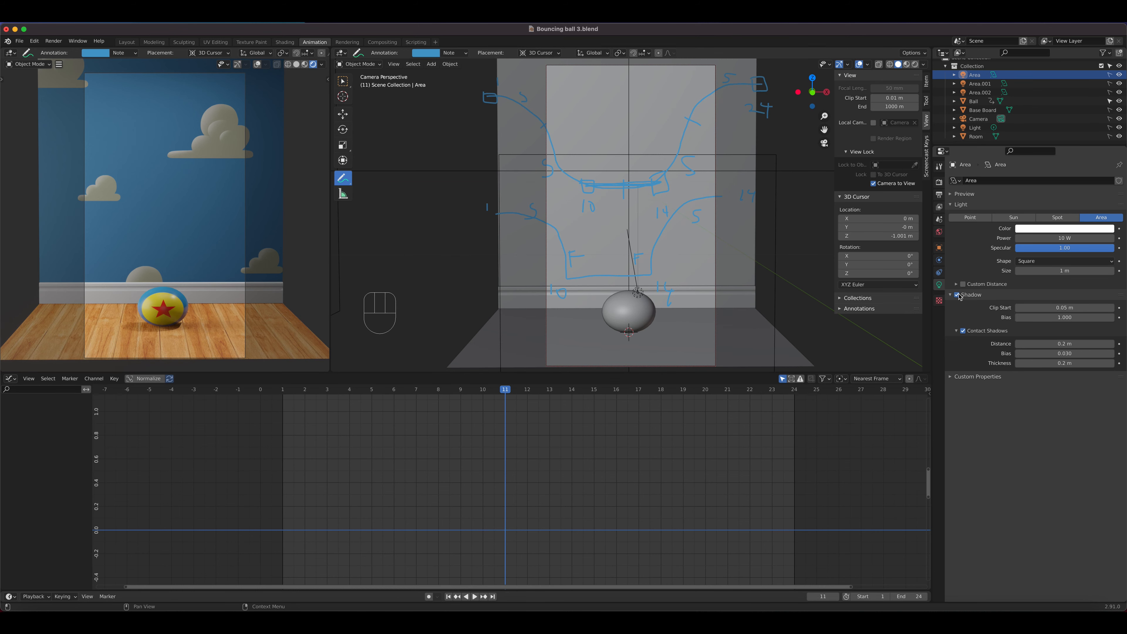
click(962, 331)
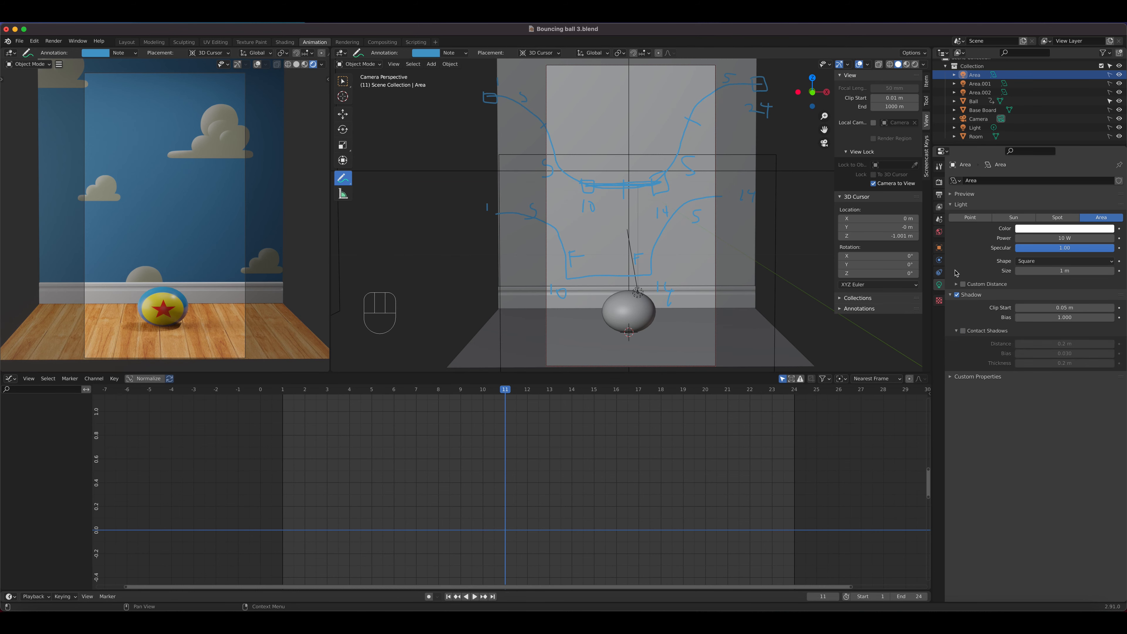
Step: Enable Contact Shadows for the Area.002 light and play the animation to check the ball's shadow
click(1021, 92)
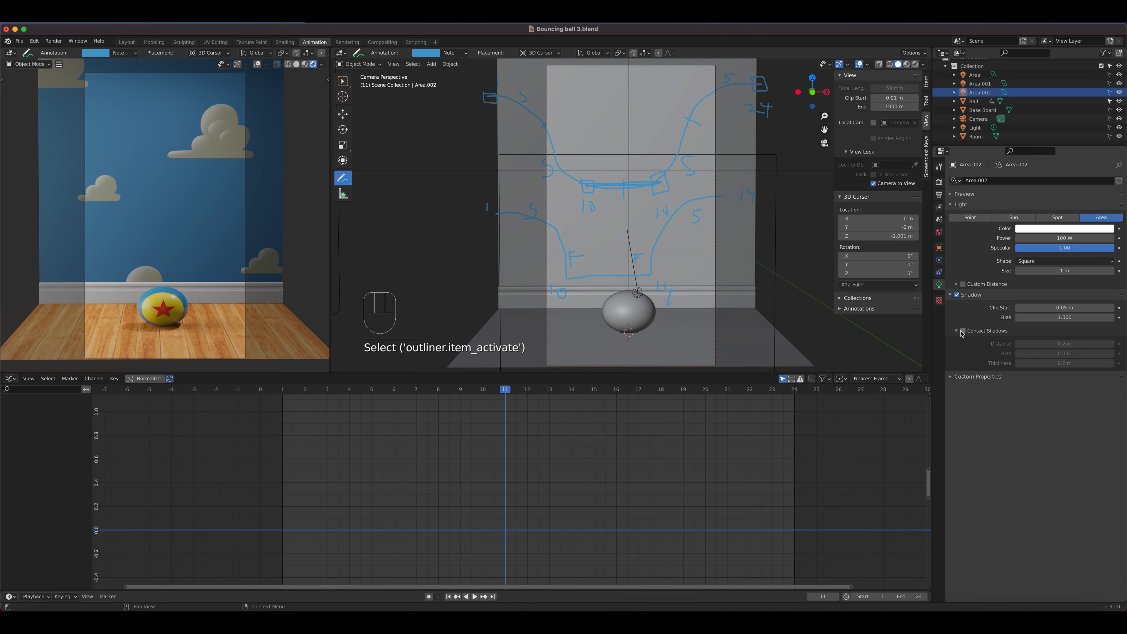
click(963, 331)
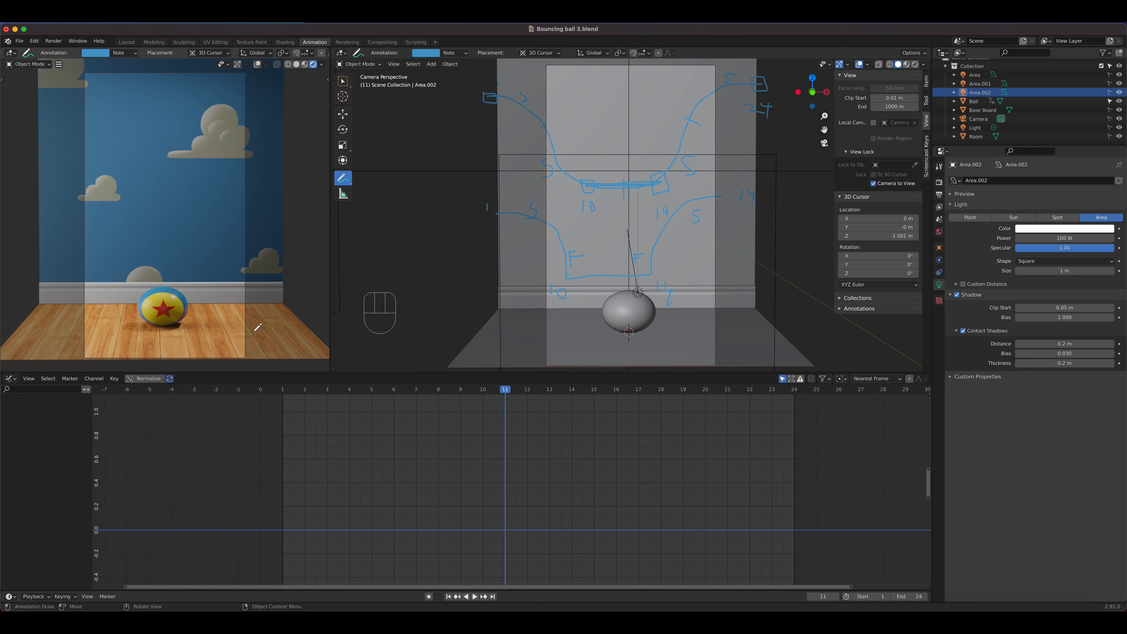
key(space)
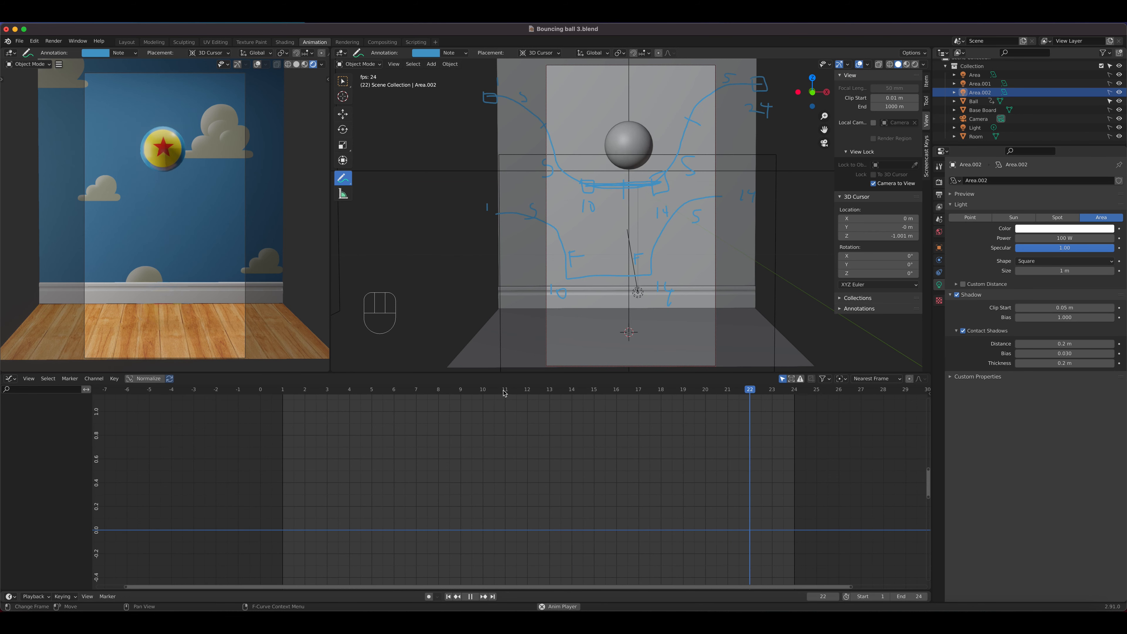
key(space)
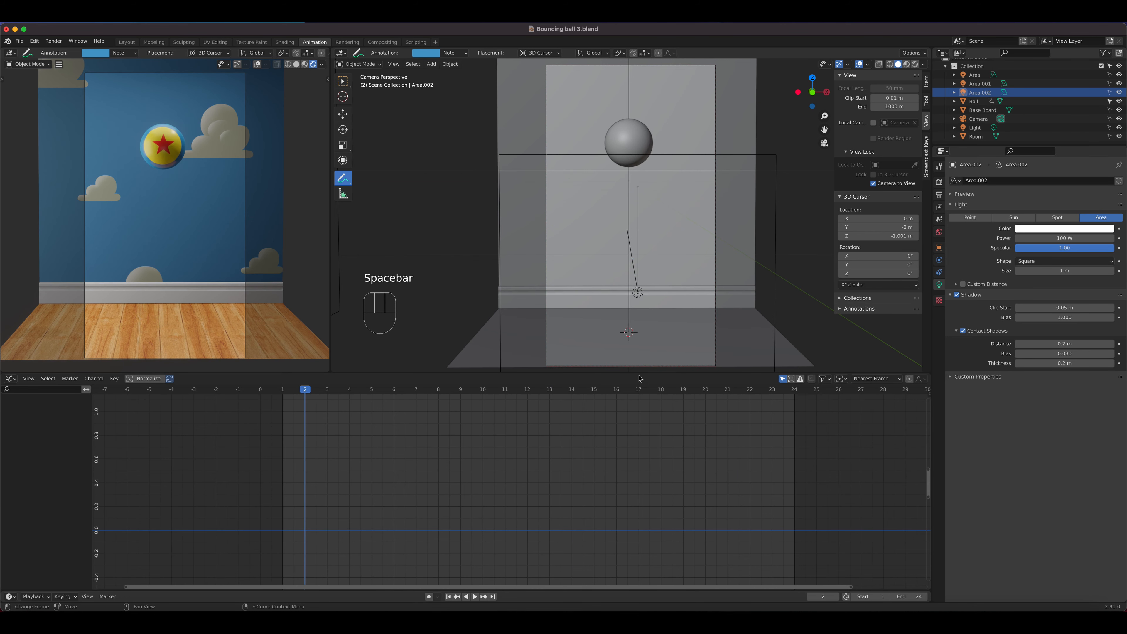
Step: Display the output dimensions and try a vertical resolution of 1720 px, followed by 1080 px
click(939, 195)
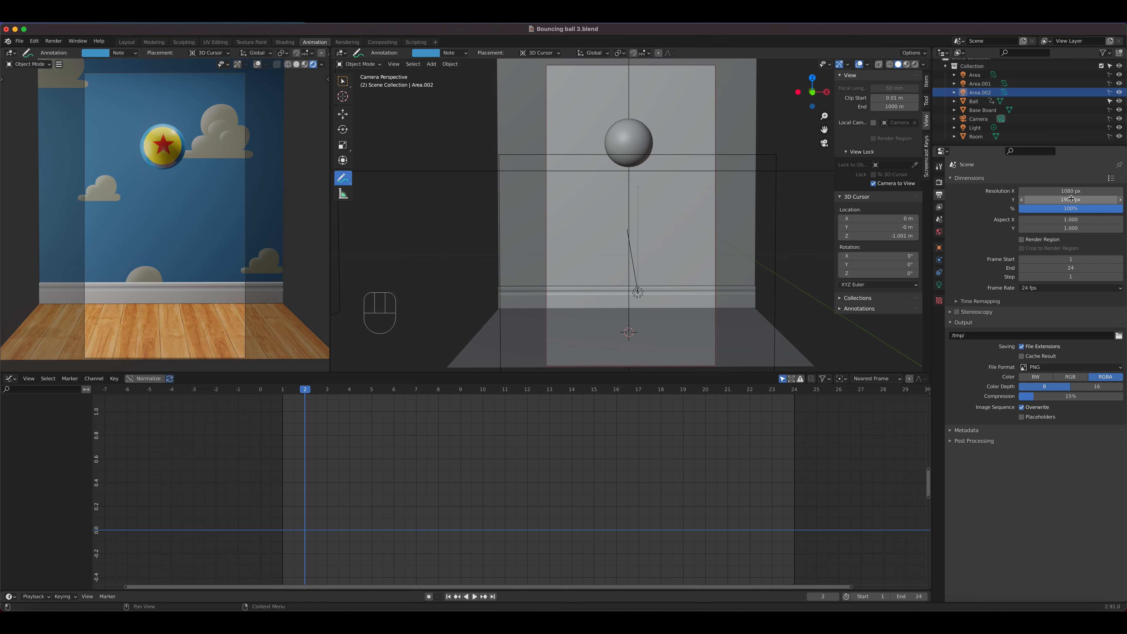
click(1082, 200)
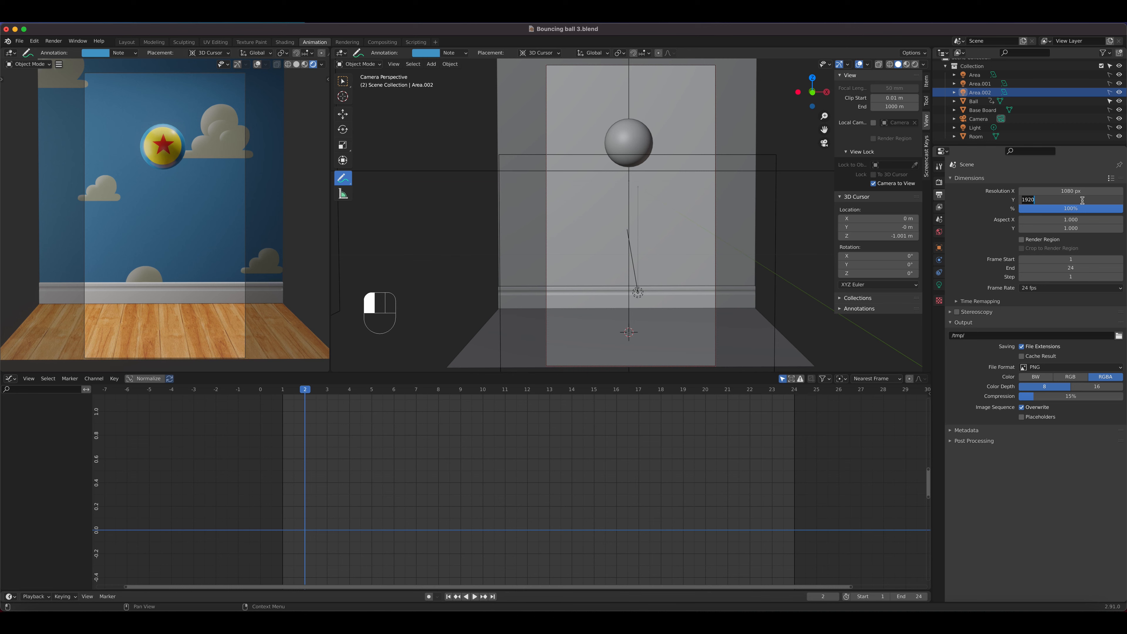
text(1720)
key(Return)
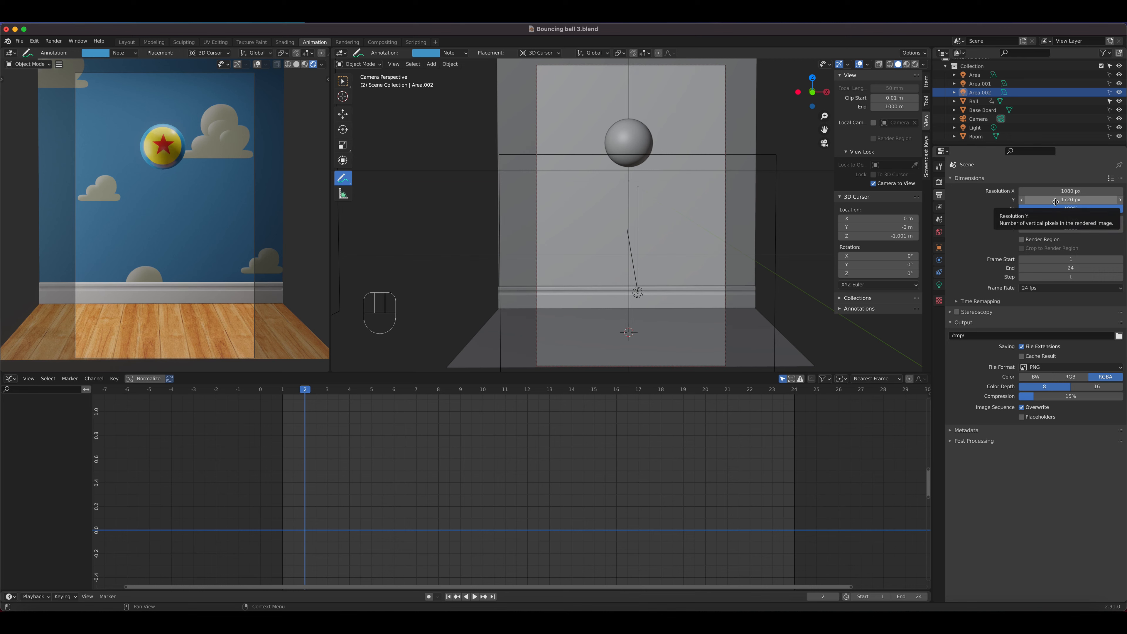
click(1055, 201)
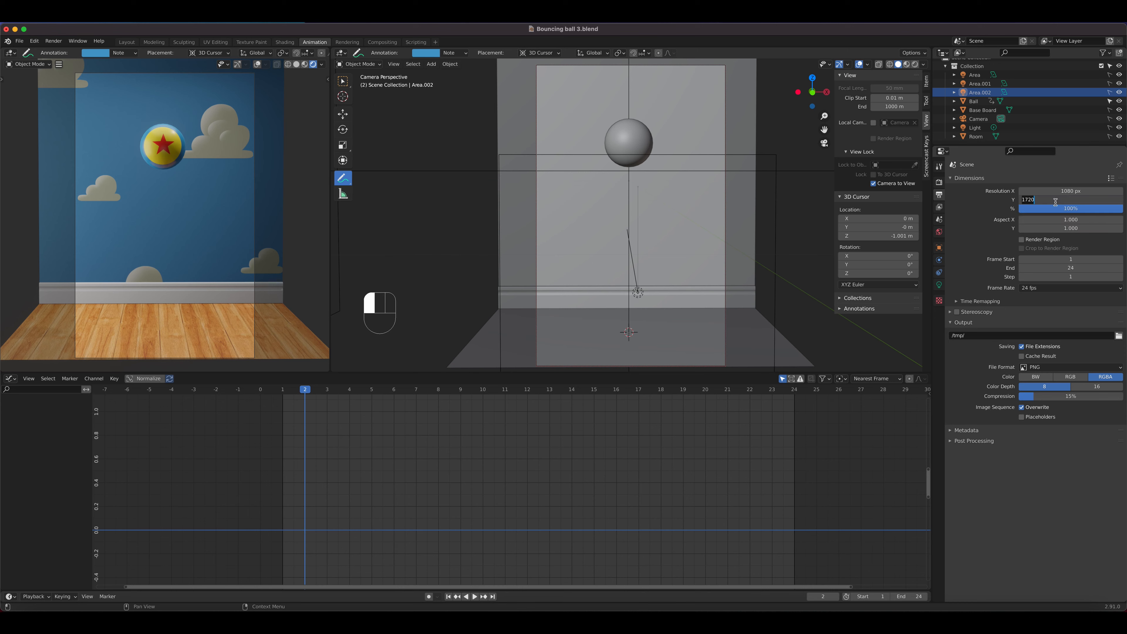
text(10)
key(Return)
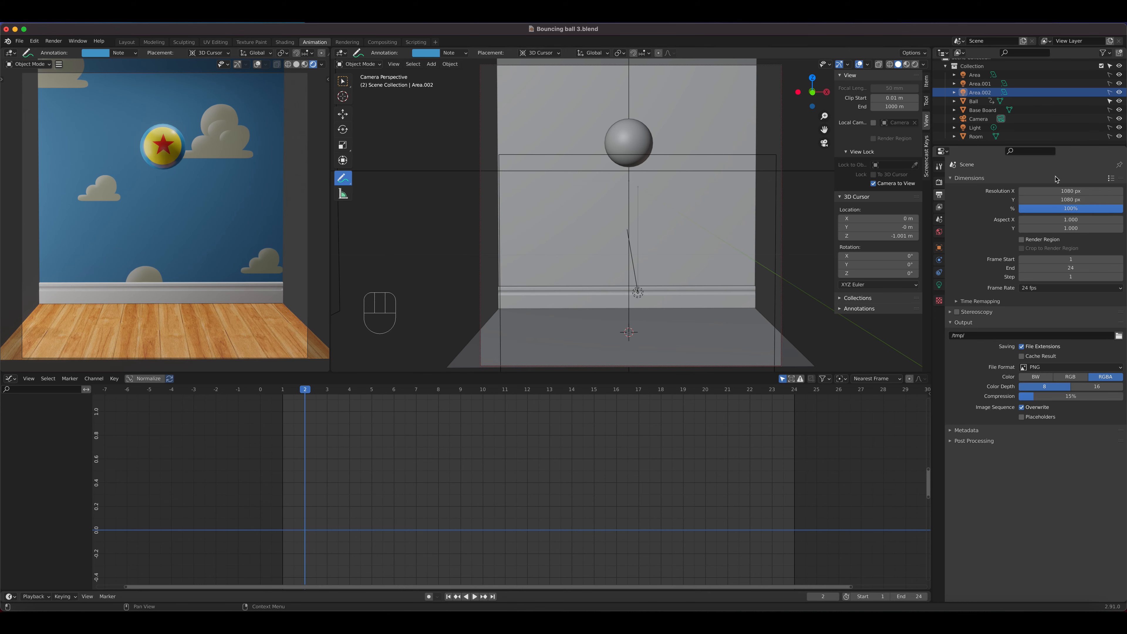
Step: Reduce the horizontal render resolution to 850 px
drag(1061, 203, 1021, 189)
click(1079, 190)
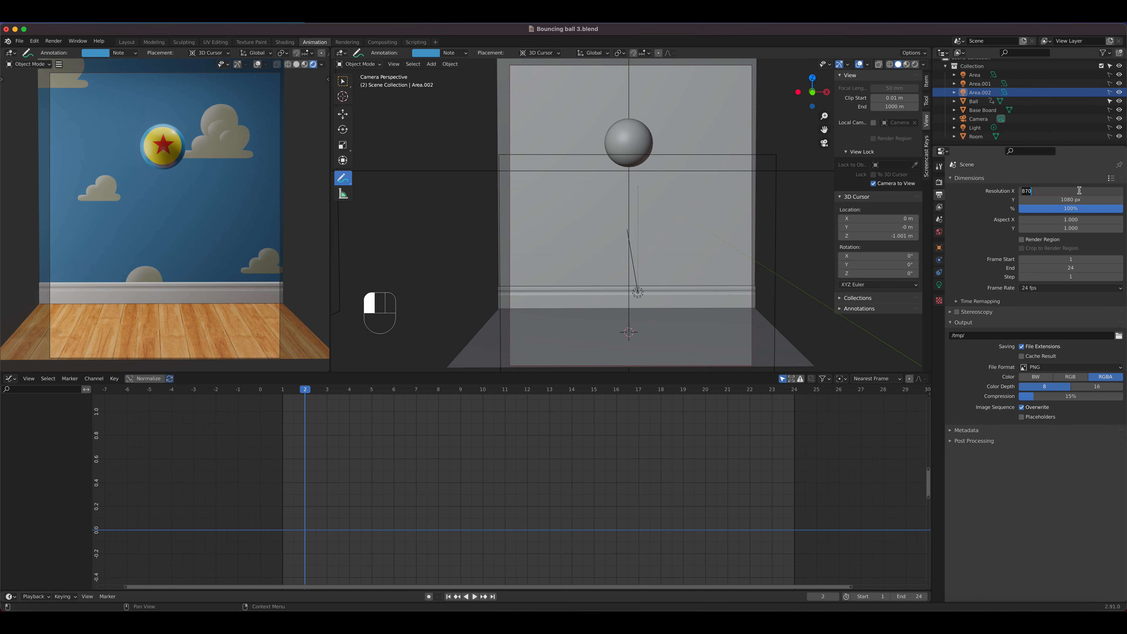
text(850)
key(Return)
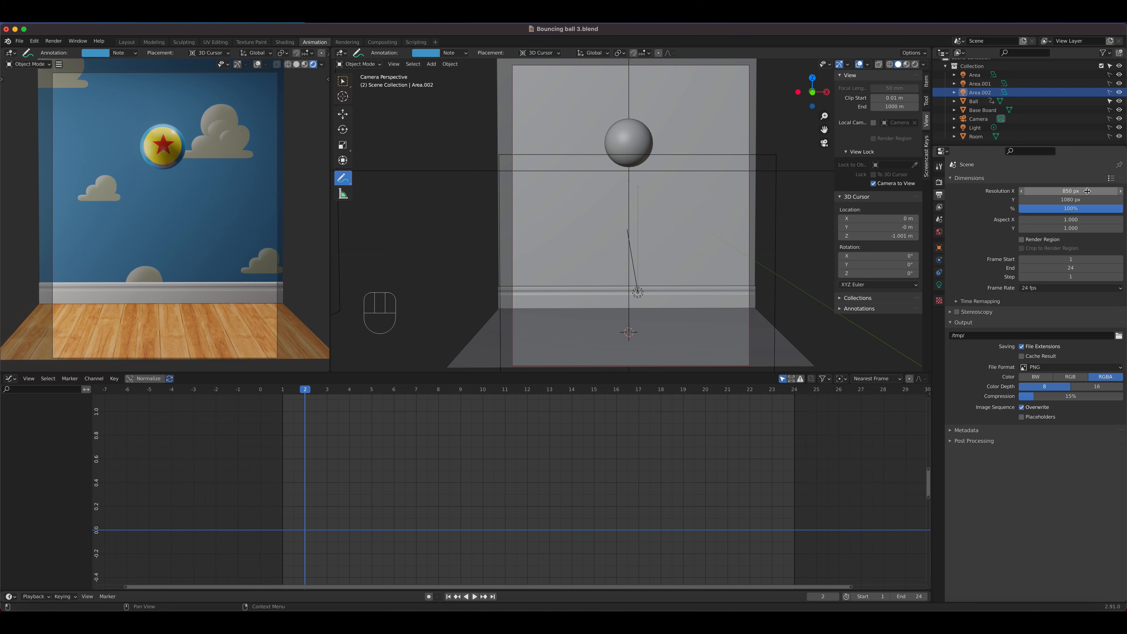
Step: Return the horizontal resolution to 1080 px, and adjust the render size to 1100 px wide by 1356 px high
click(1086, 191)
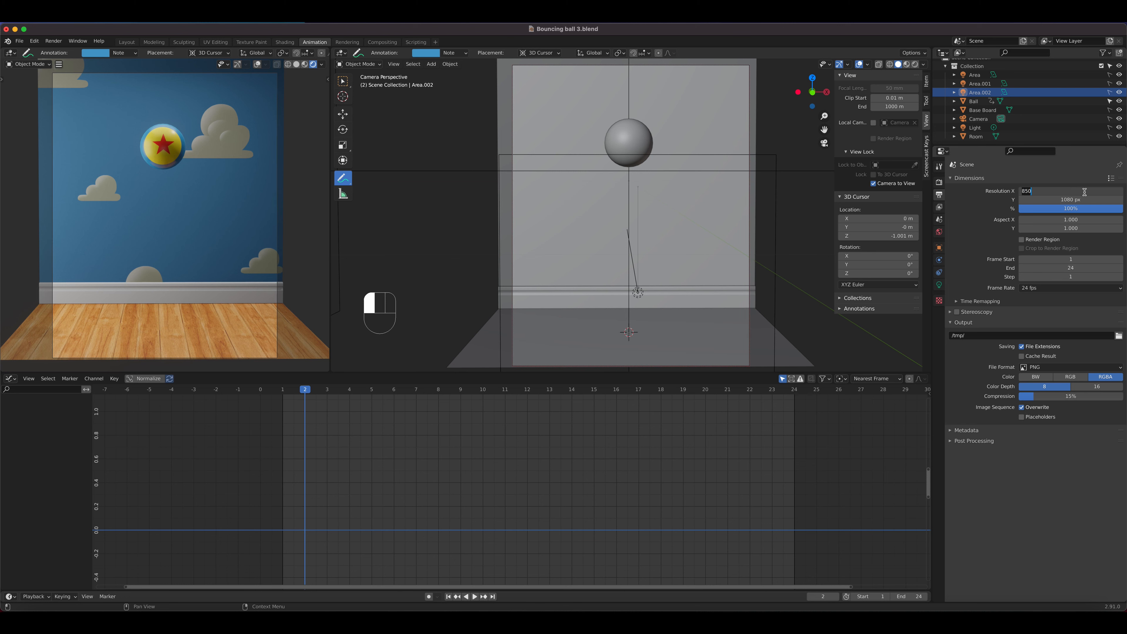
text(1080)
key(Return)
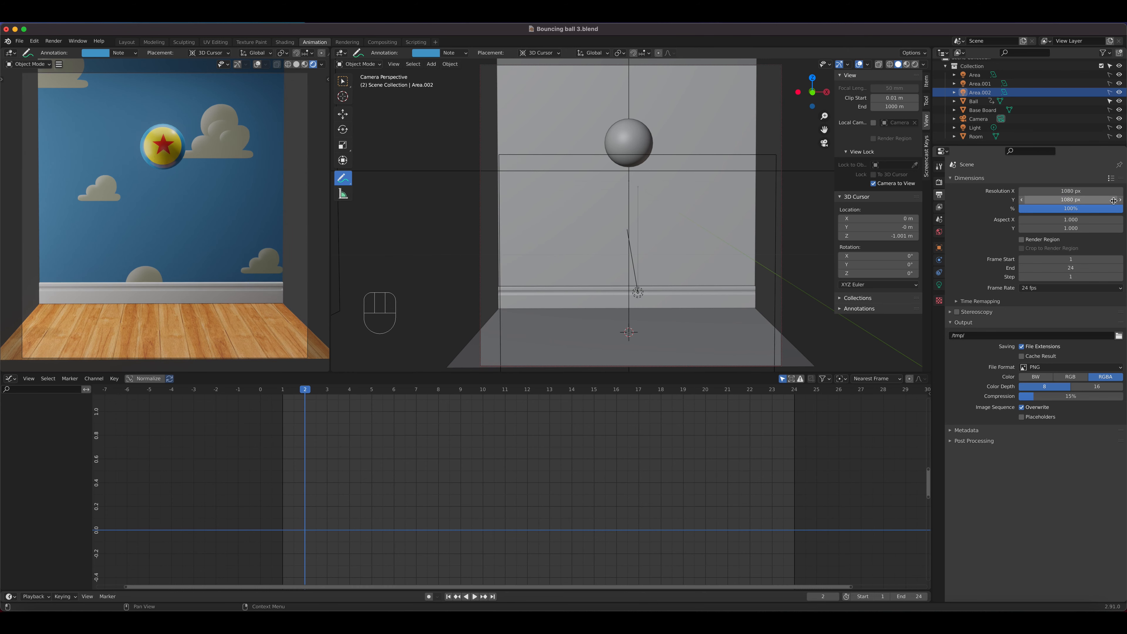
mouse_move(1086, 200)
mouse_down()
mouse_move(1025, 200)
mouse_move(1083, 191)
mouse_move(1062, 191)
mouse_move(1088, 199)
mouse_move(1071, 191)
mouse_move(1080, 190)
mouse_up()
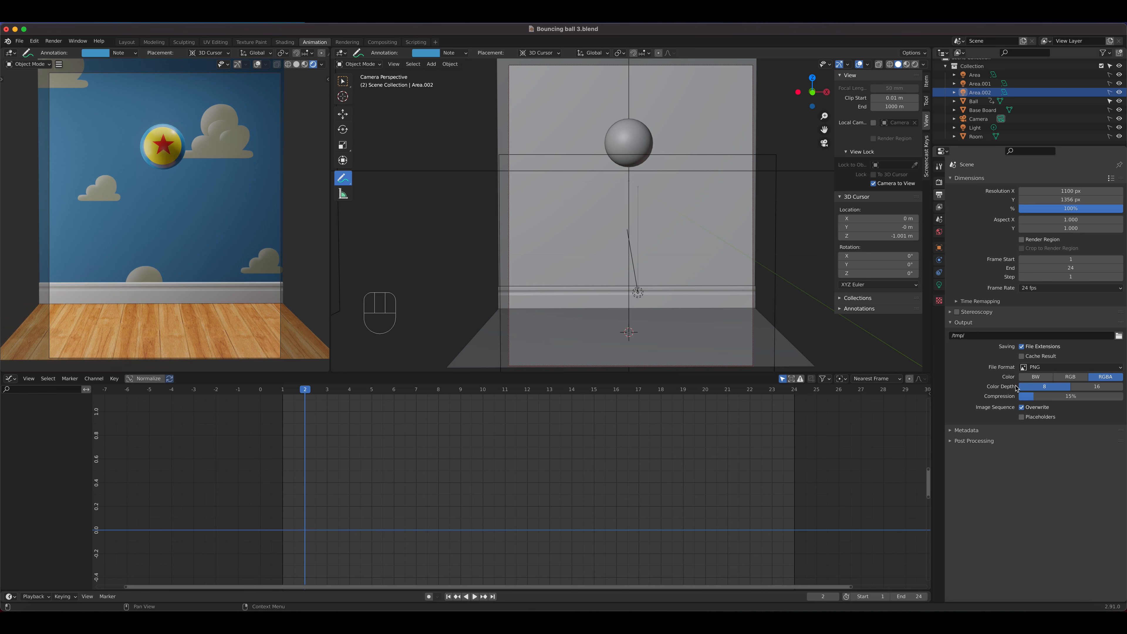
Step: Set the render output to FFmpeg video, encoded in a Quicktime container with High quality output
click(1038, 367)
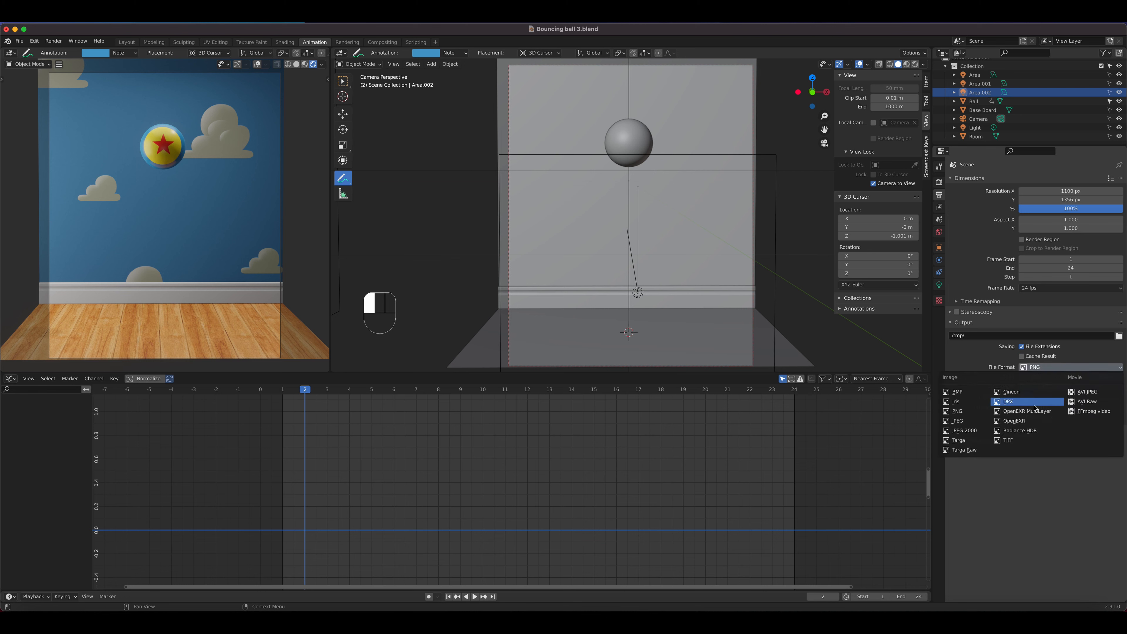
click(1095, 411)
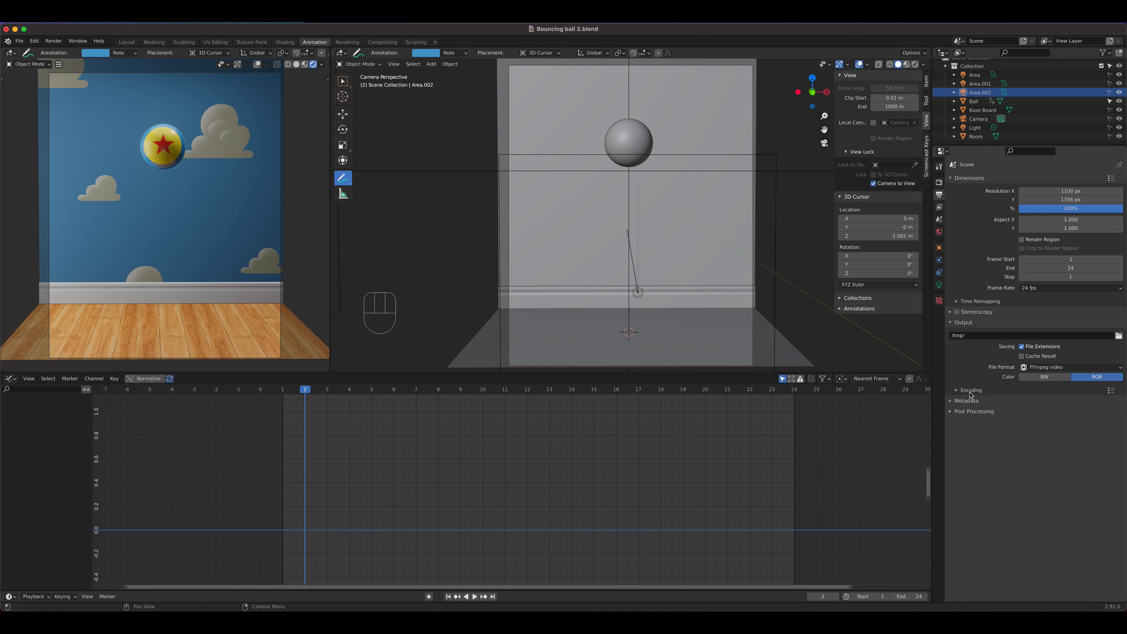
click(956, 390)
drag(1047, 403, 1039, 447)
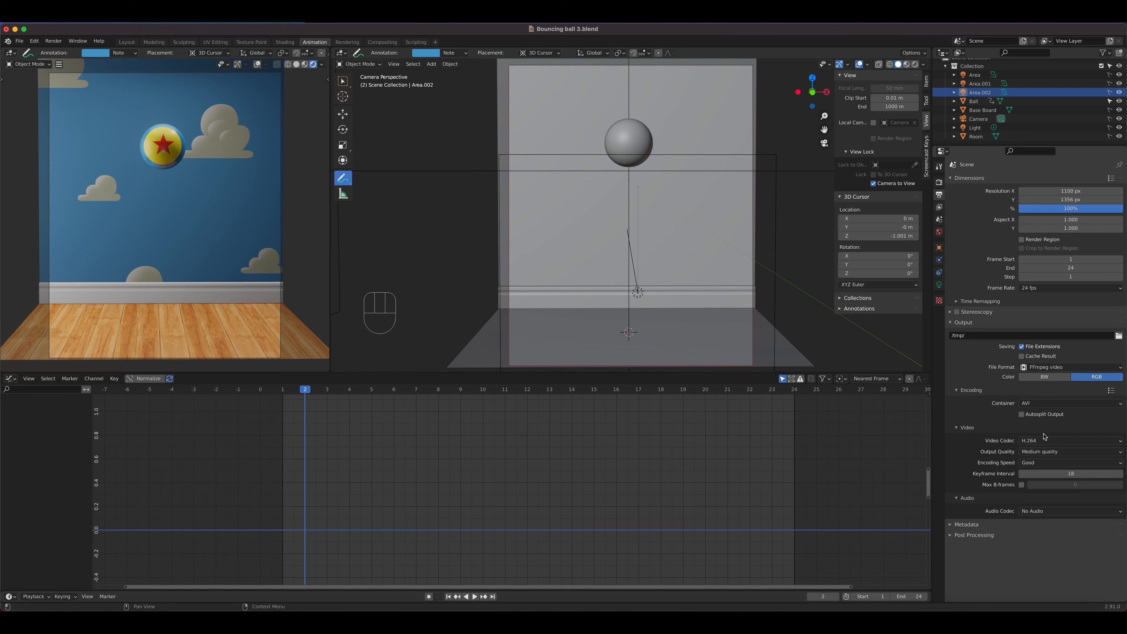
click(1040, 404)
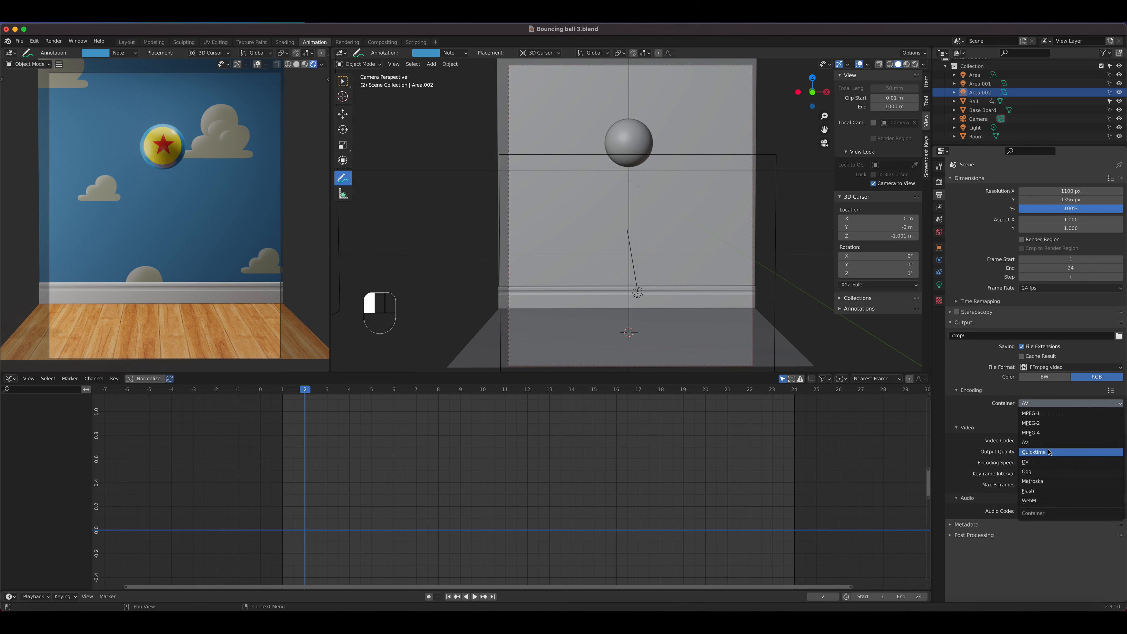
click(1046, 447)
click(1046, 452)
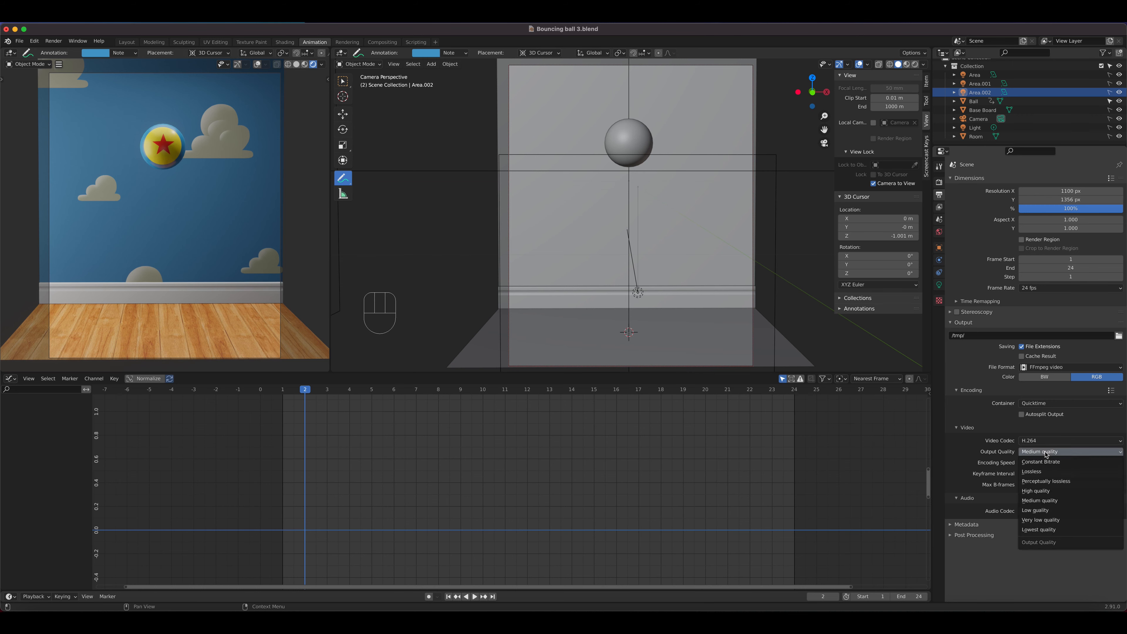
click(1038, 491)
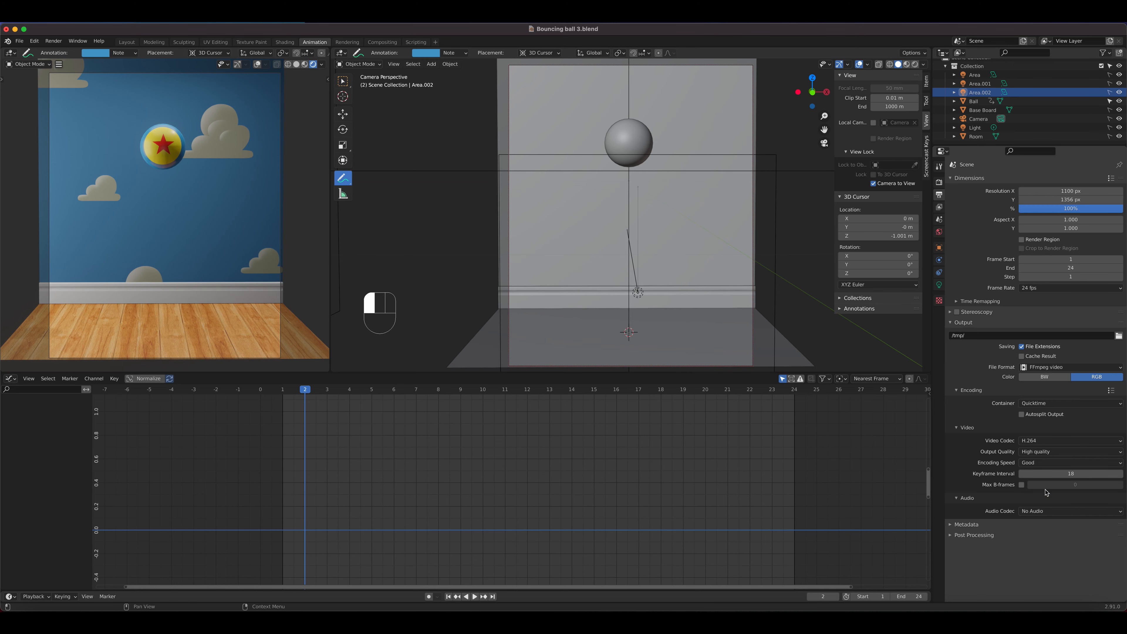
Step: Keep the video encoding speed at Good and set the render output folder to the Desktop
click(1038, 466)
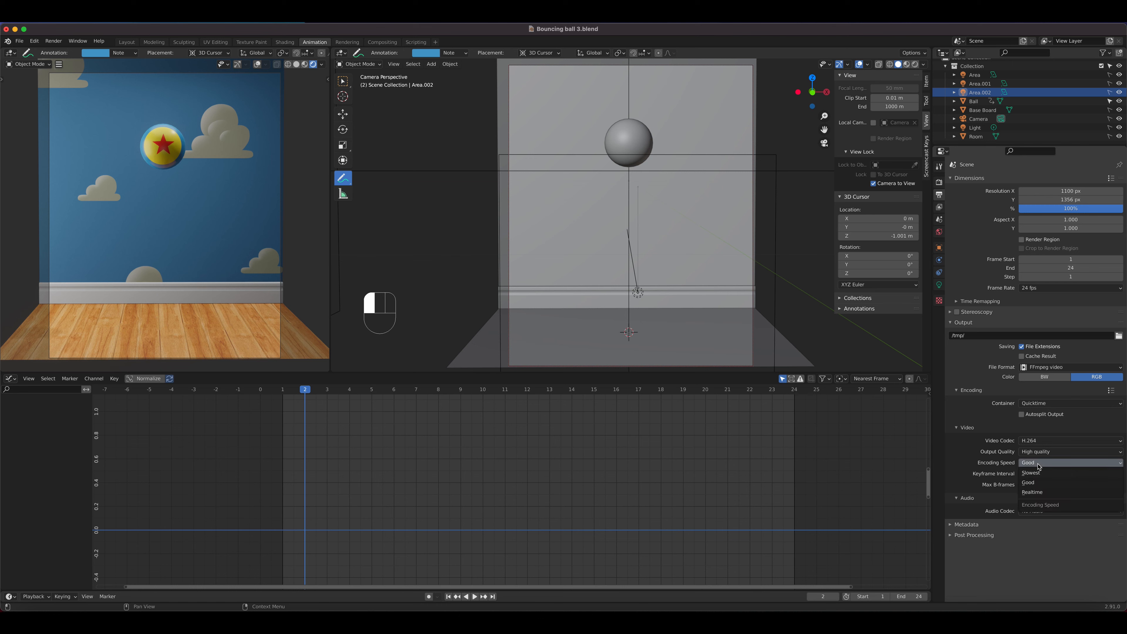
click(1037, 464)
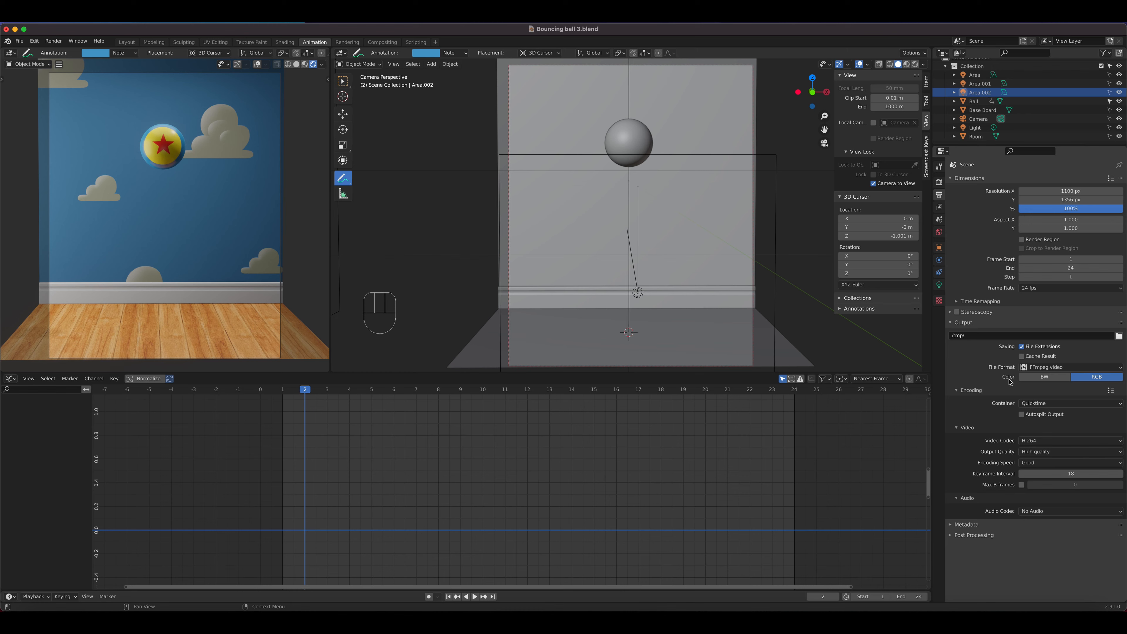
click(1118, 336)
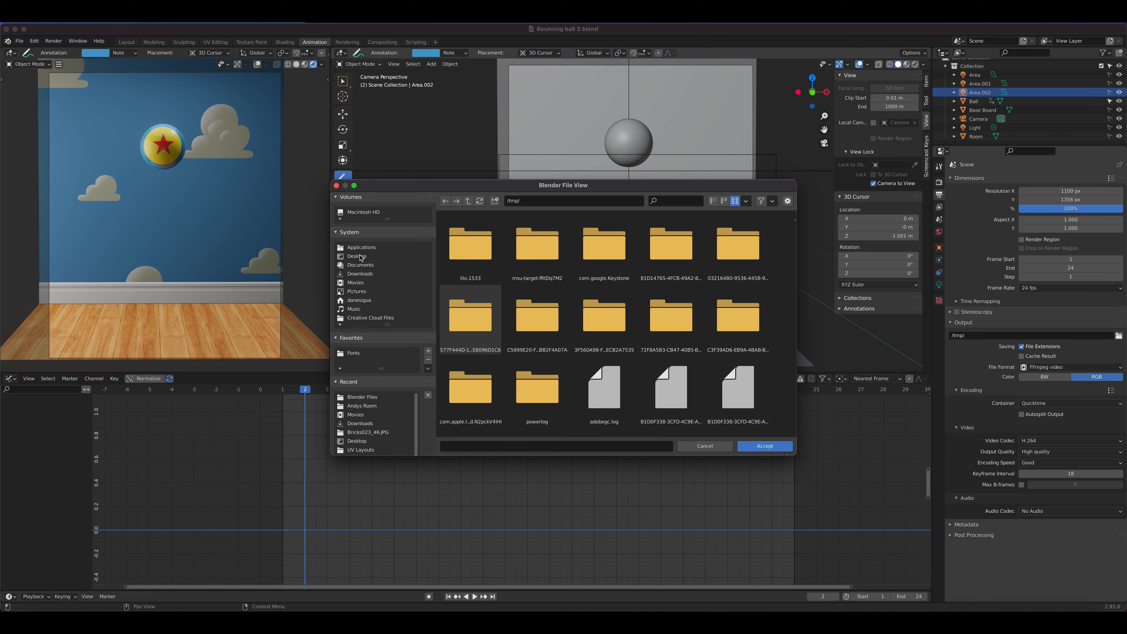
click(359, 256)
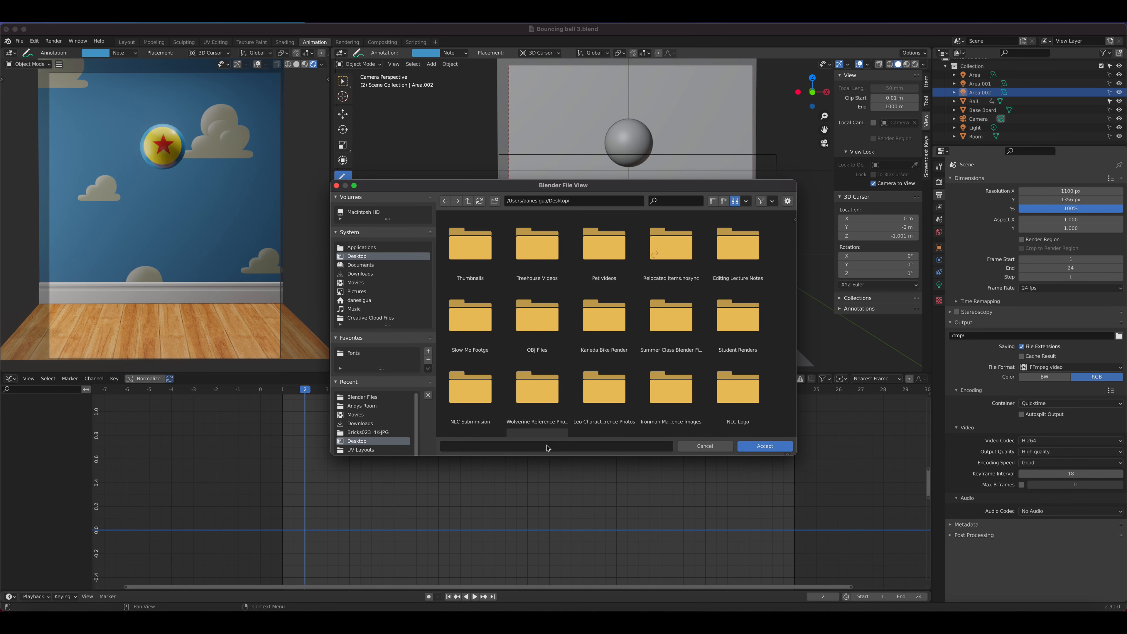
click(764, 446)
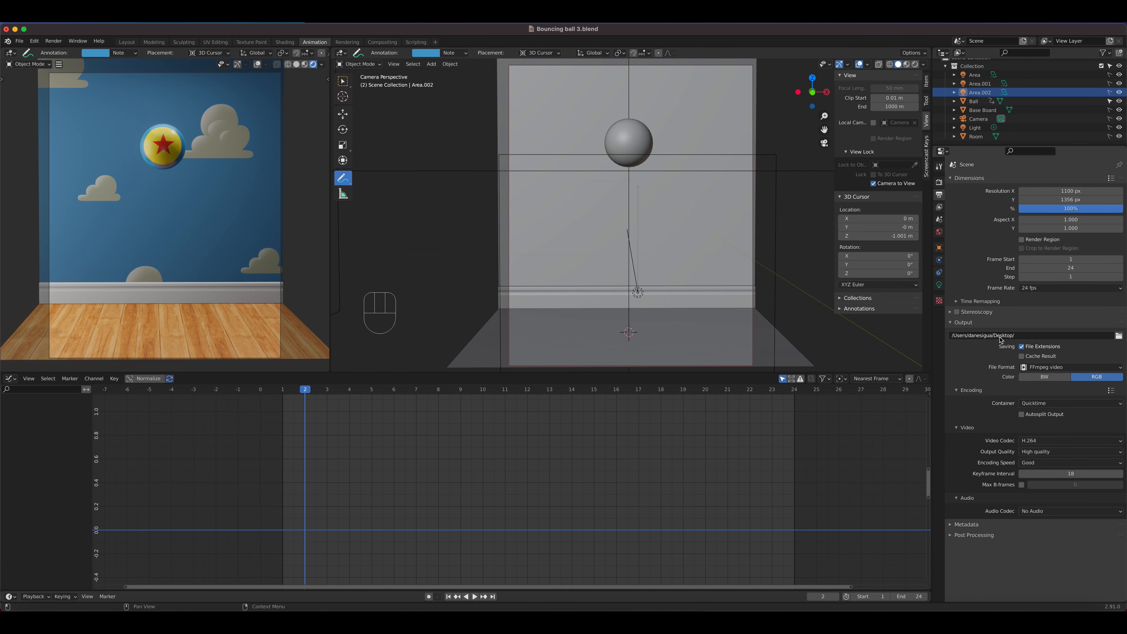
Step: Name the output file Ballbounce in the Desktop output path and render the full animation
click(1025, 338)
click(1106, 333)
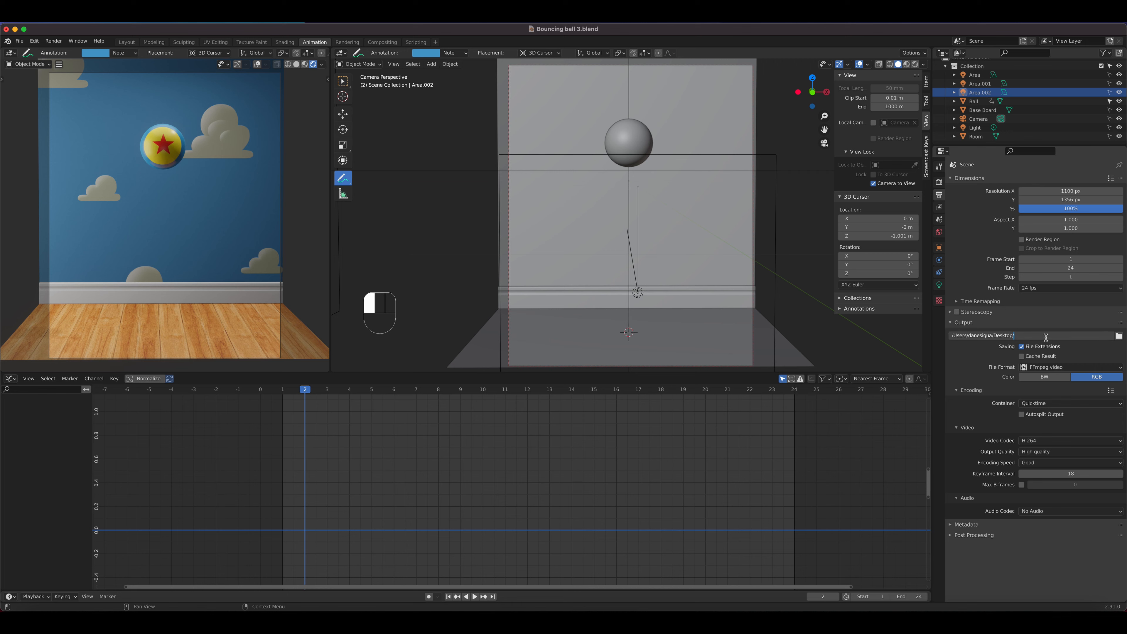
key(shift)
text(Ballbounce)
click(1037, 286)
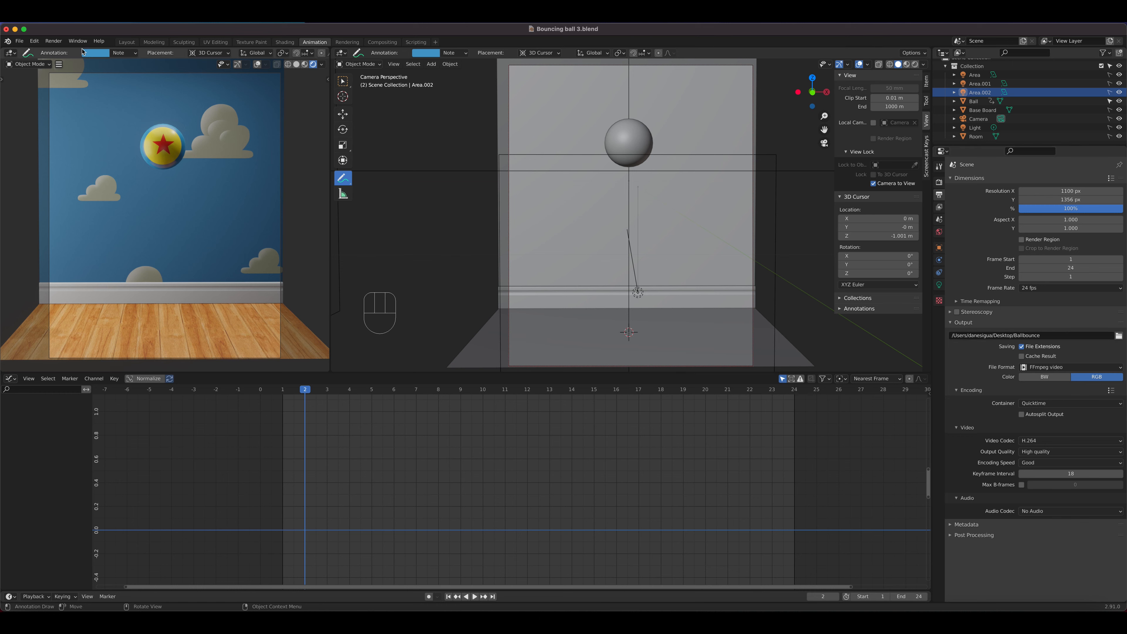
click(53, 41)
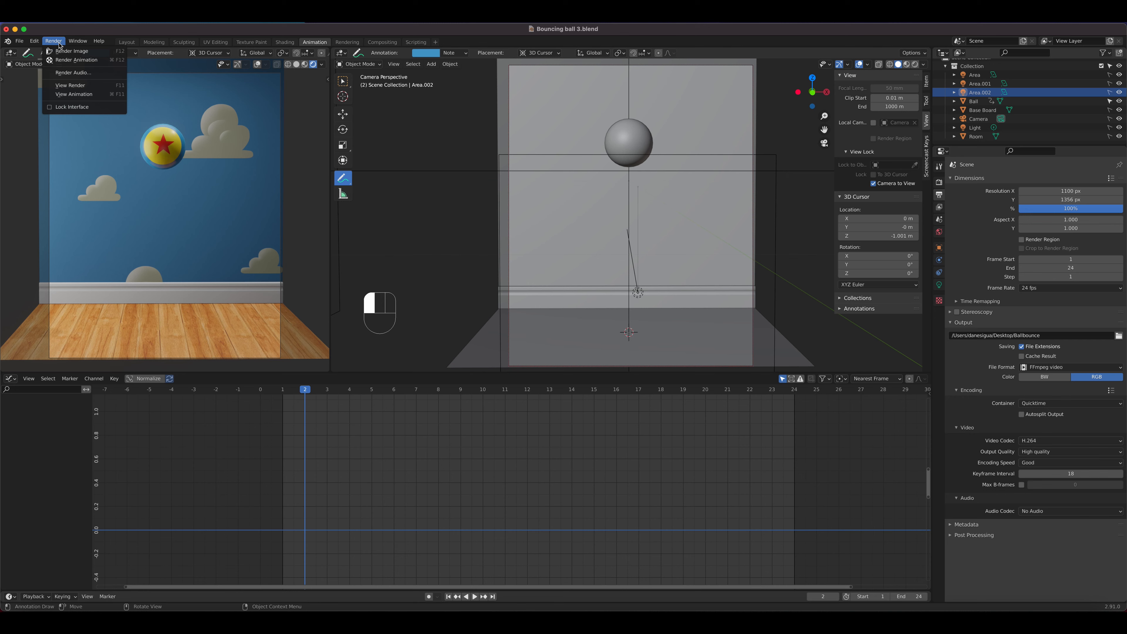
click(70, 60)
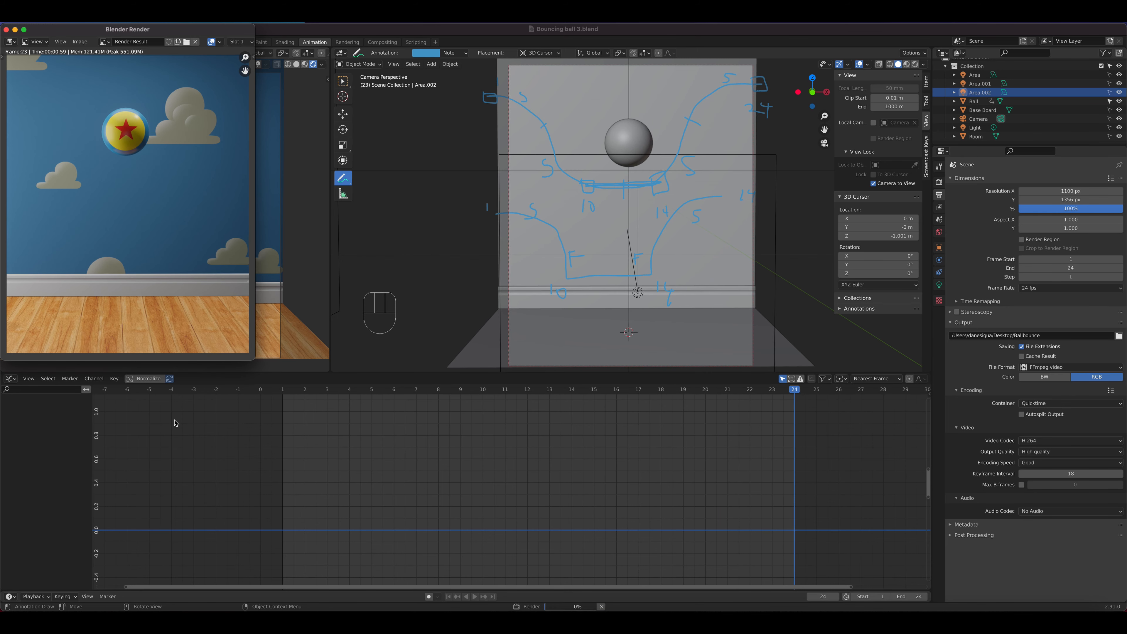
Step: Switch to Finder and open the rendered video Ballbounce0001-0024.mov from the Desktop in QuickTime Player
click(42, 604)
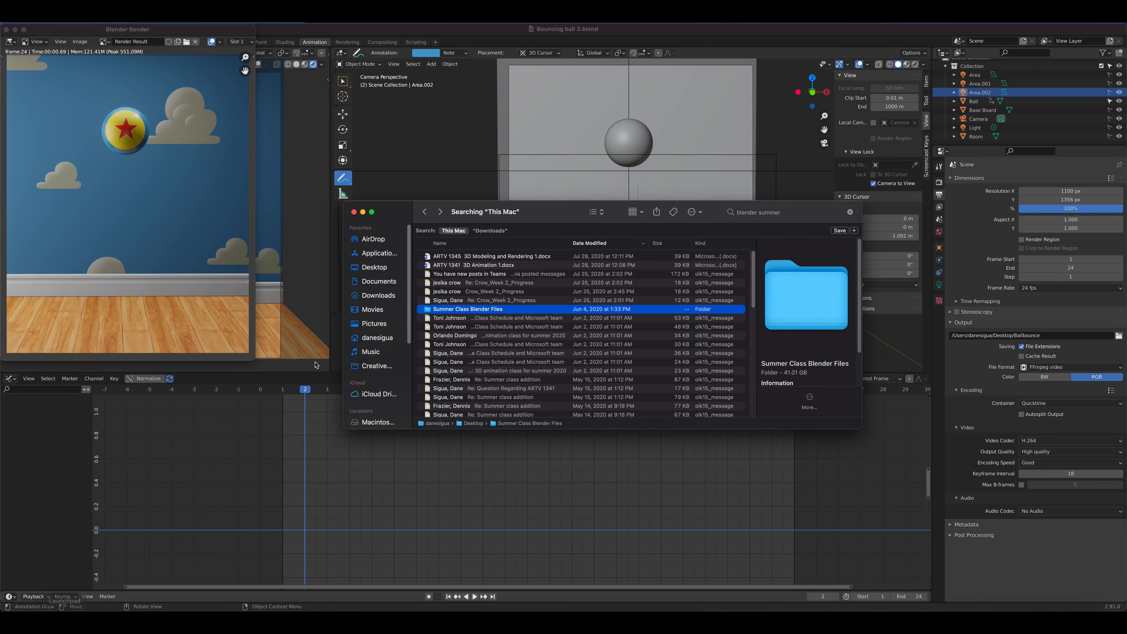
click(371, 268)
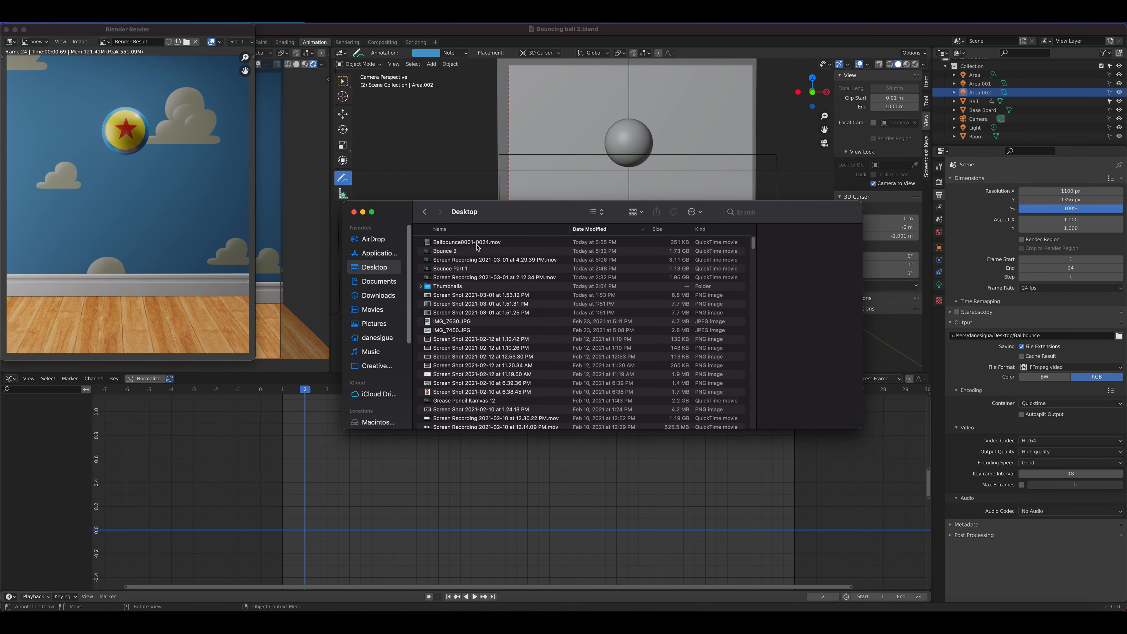
click(477, 243)
double_click(478, 243)
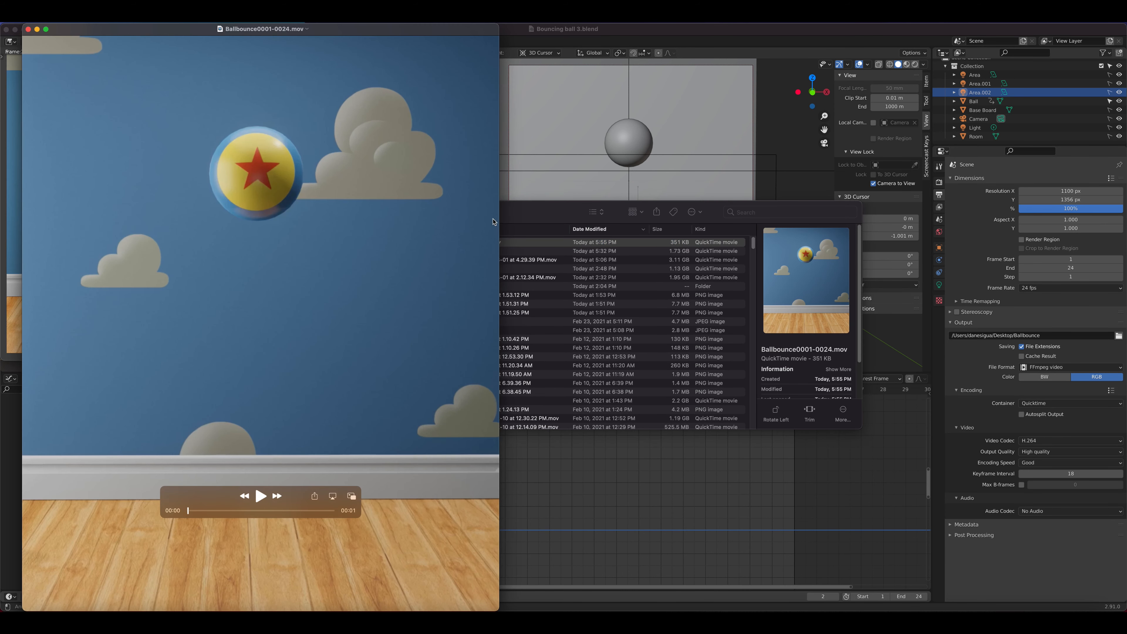
Step: Close the Finder window and move the Ballbounce0001-0024.mov window toward the middle of the screen
click(545, 210)
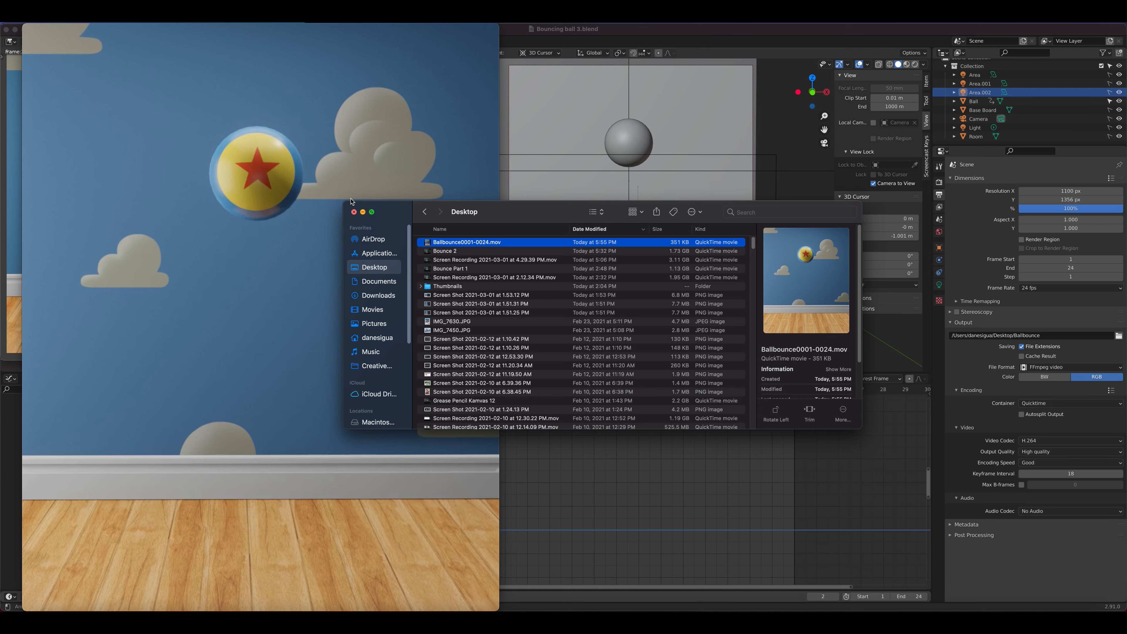
click(354, 212)
drag(351, 35, 504, 34)
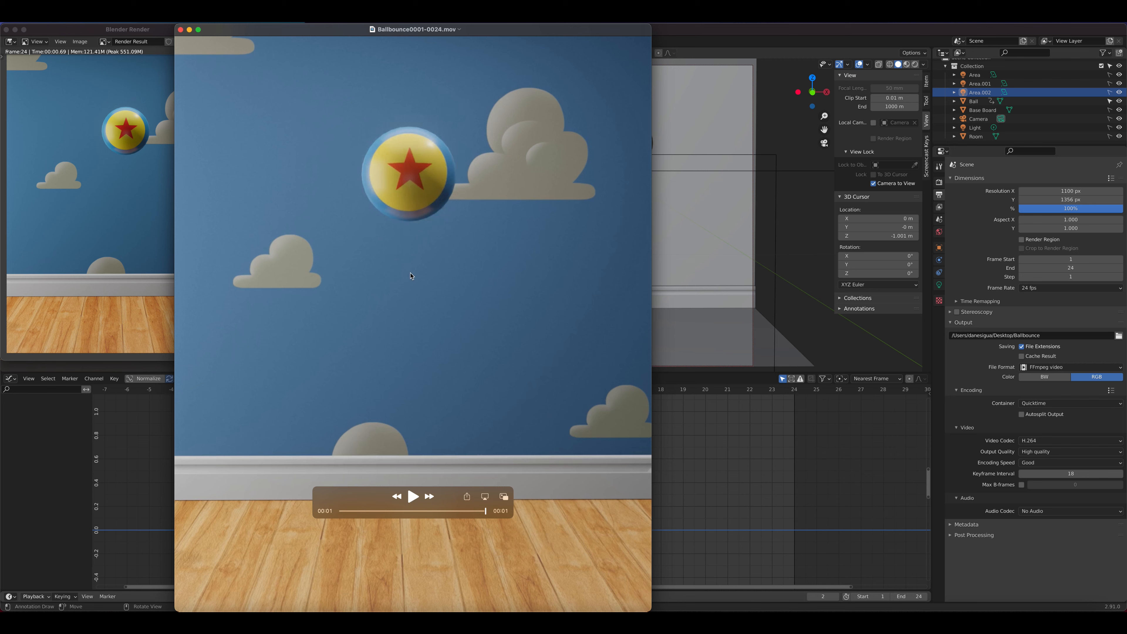
Step: Turn on looping for the rendered video, move the playback controls down over the floor, and play the bounce
click(121, 18)
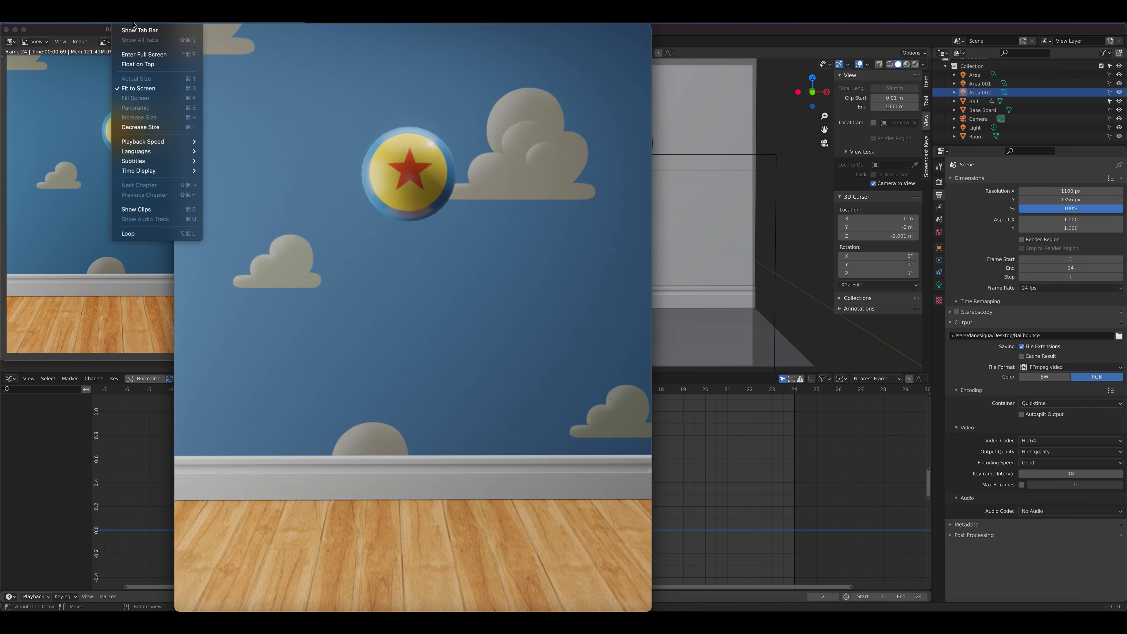
click(128, 234)
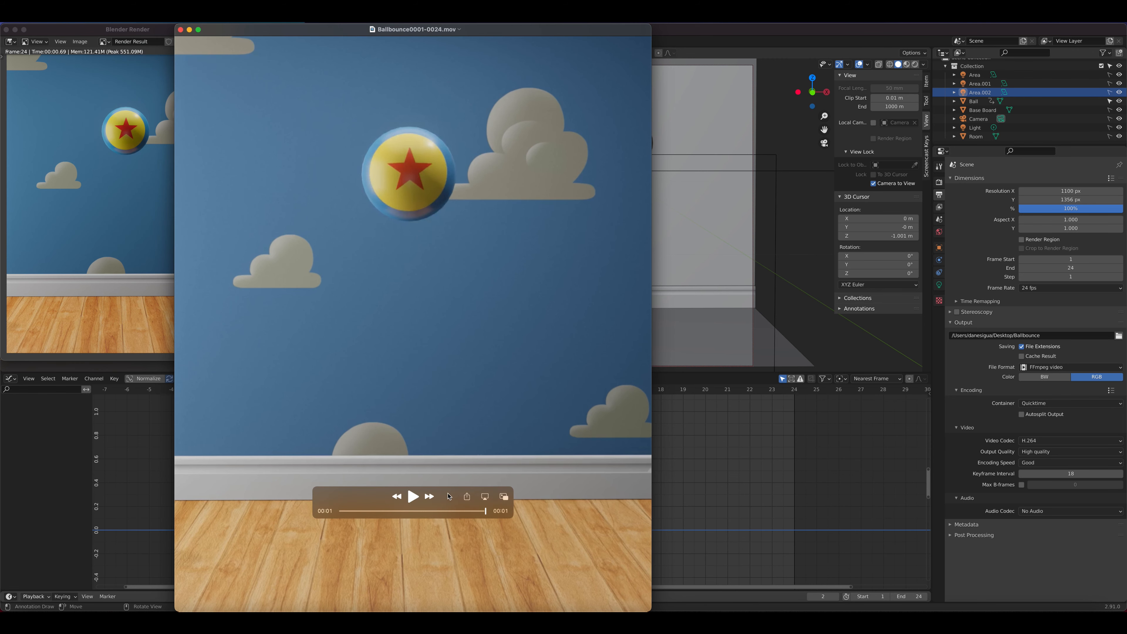
drag(449, 496, 569, 583)
click(534, 584)
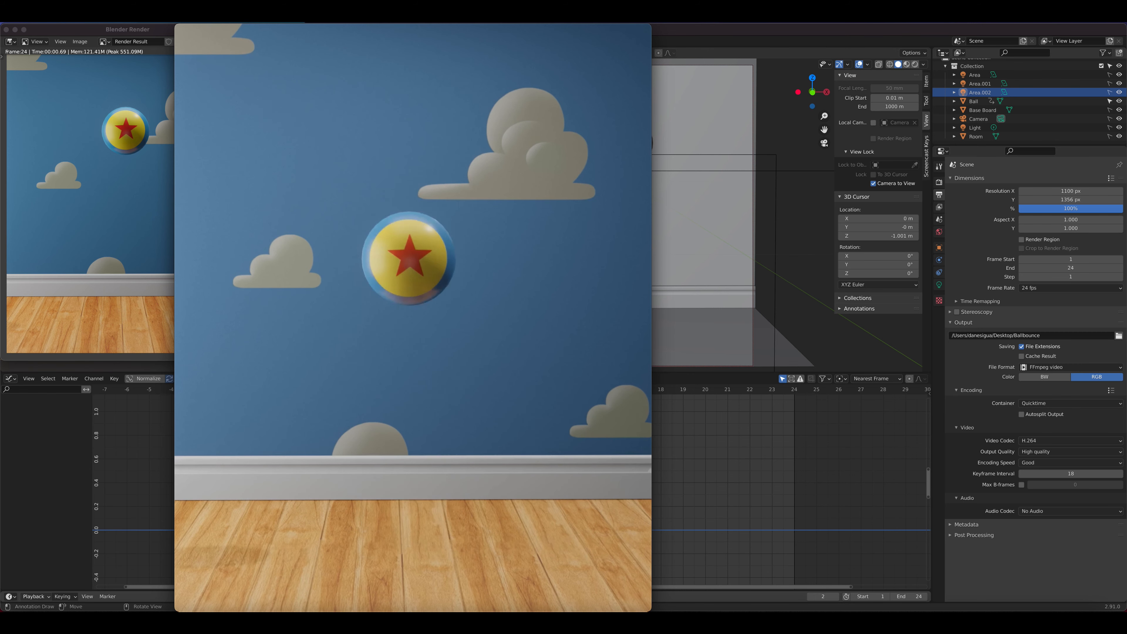
mouse_move(541, 545)
mouse_move(556, 345)
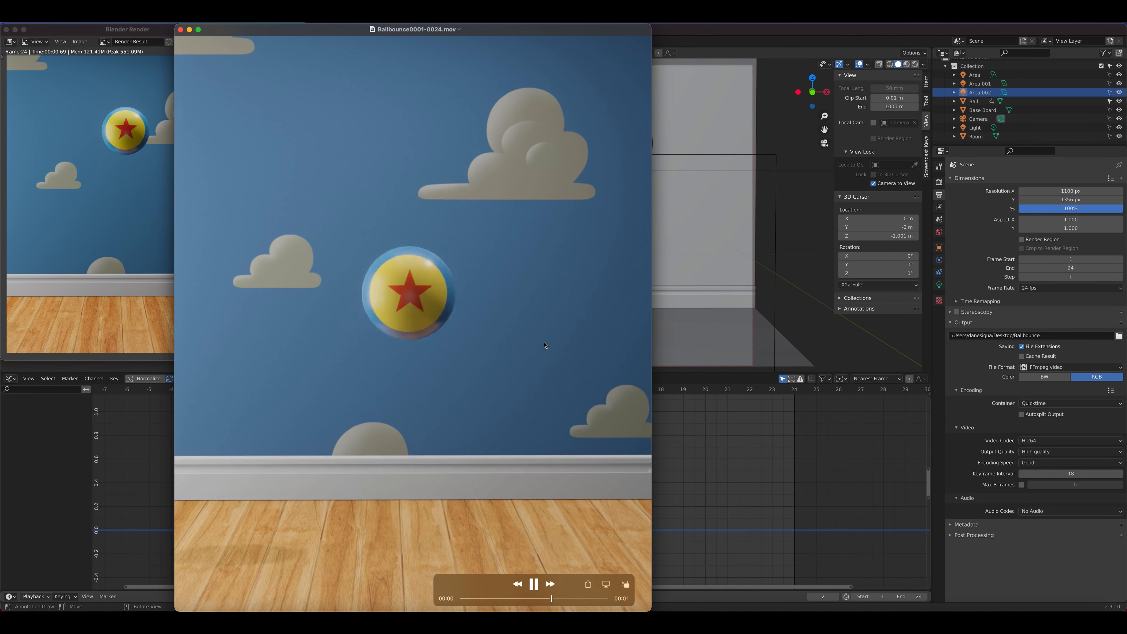